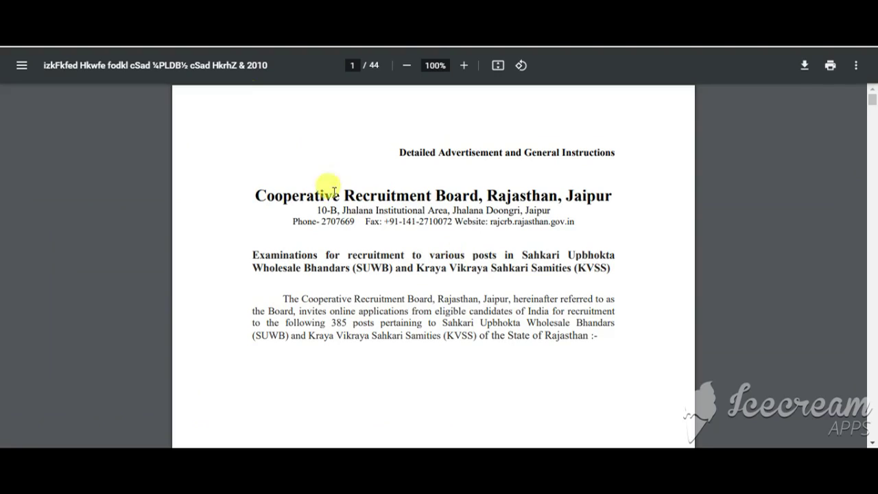
- Read the recruitment advertisement's introduction and the Table-A vacancies by institute and category for the SUWB and KVSS posts
left_click(457, 69)
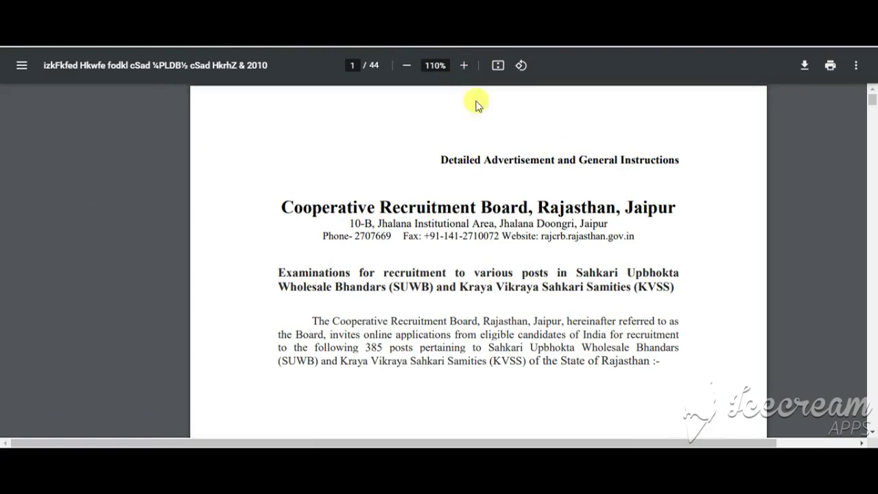
scroll(425, 206, "right", 3)
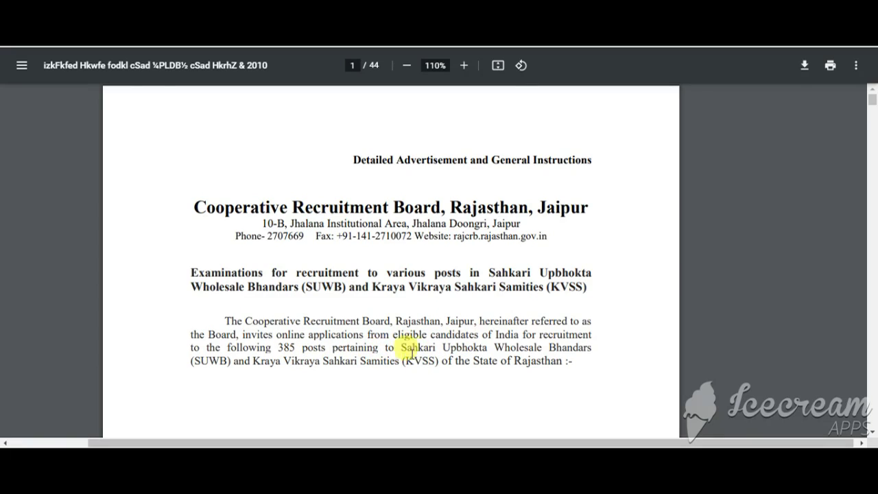
scroll(432, 354, "down", 1)
scroll(433, 354, "down", 1)
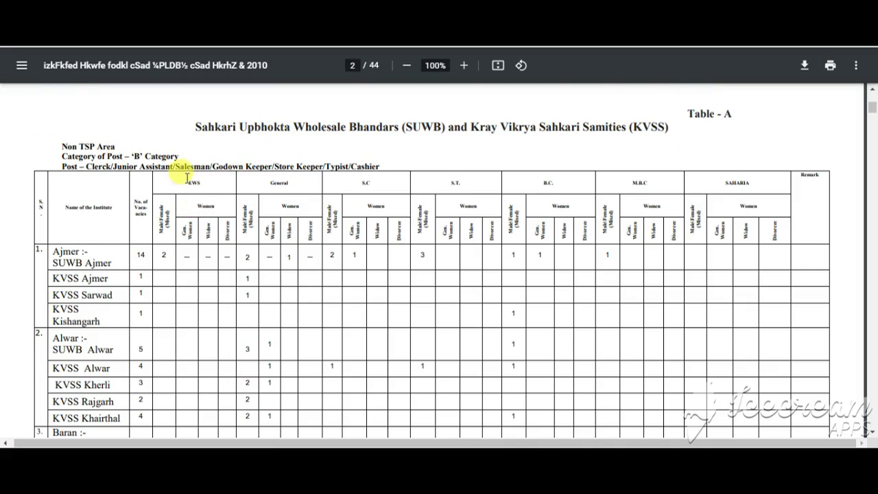
scroll(235, 171, "down", 3)
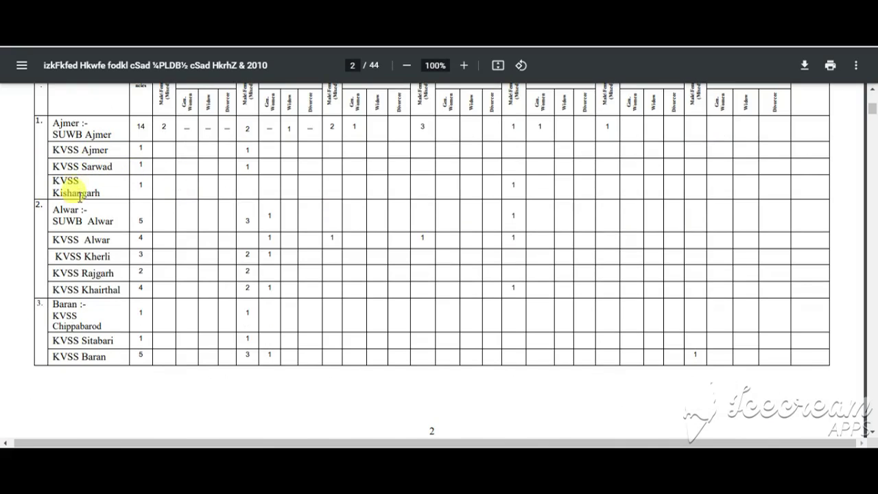
scroll(80, 268, "down", 1)
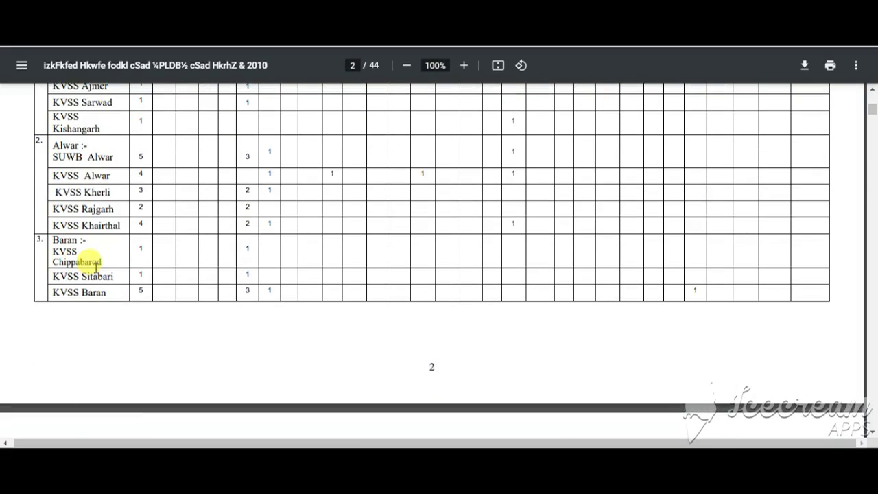
scroll(96, 268, "down", 10)
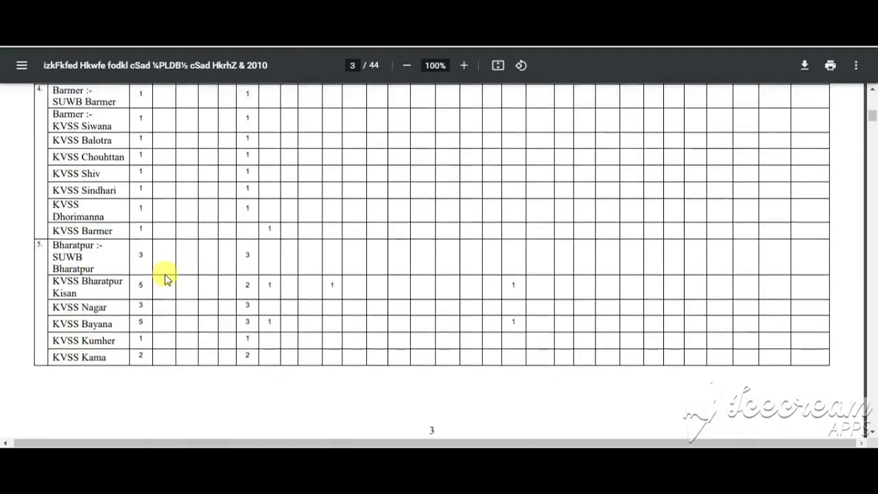
scroll(170, 276, "down", 12)
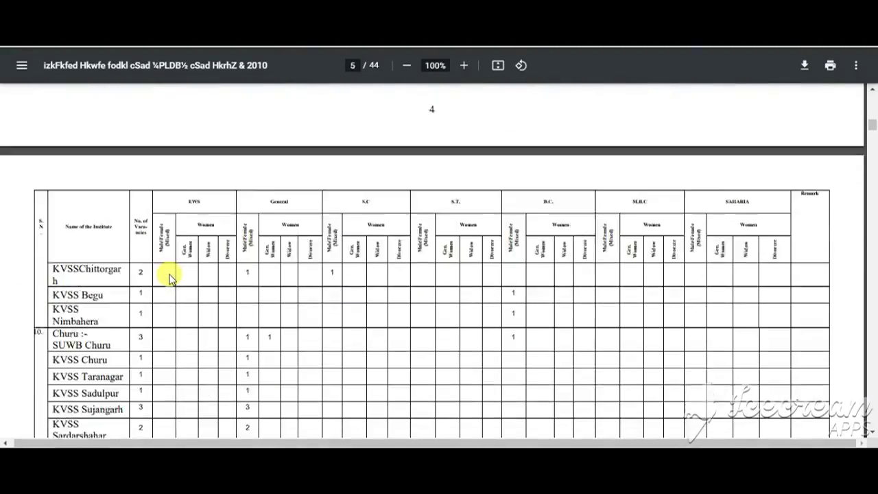
scroll(172, 276, "down", 12)
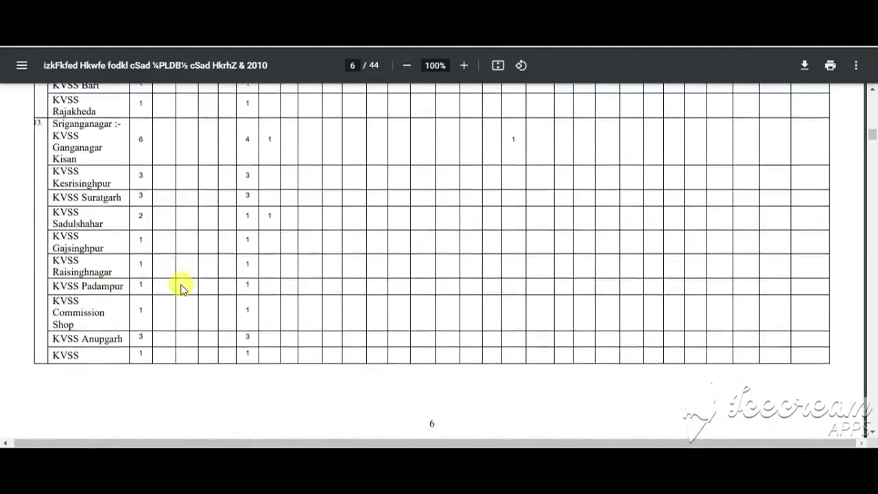
scroll(183, 288, "down", 10)
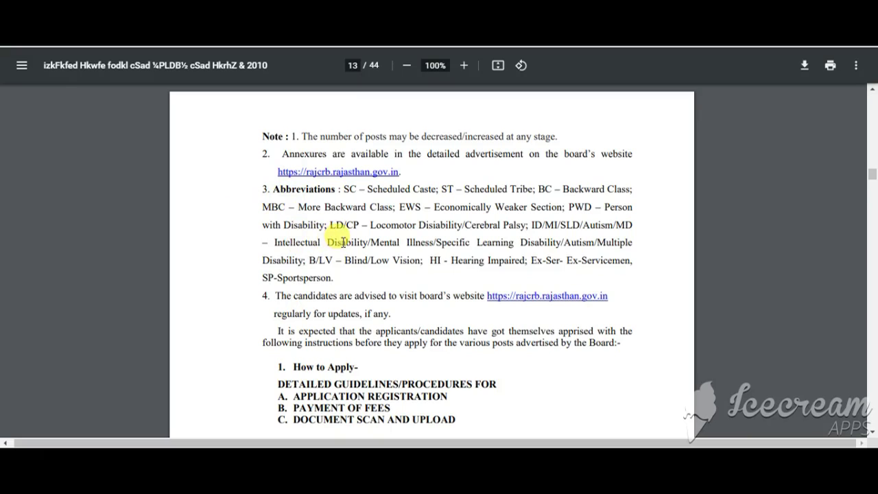
- Read the advertisement's How to Apply instructions from page 13 on, including the pre-requisites for applying online, up to the examination fee table
scroll(403, 211, "down", 5)
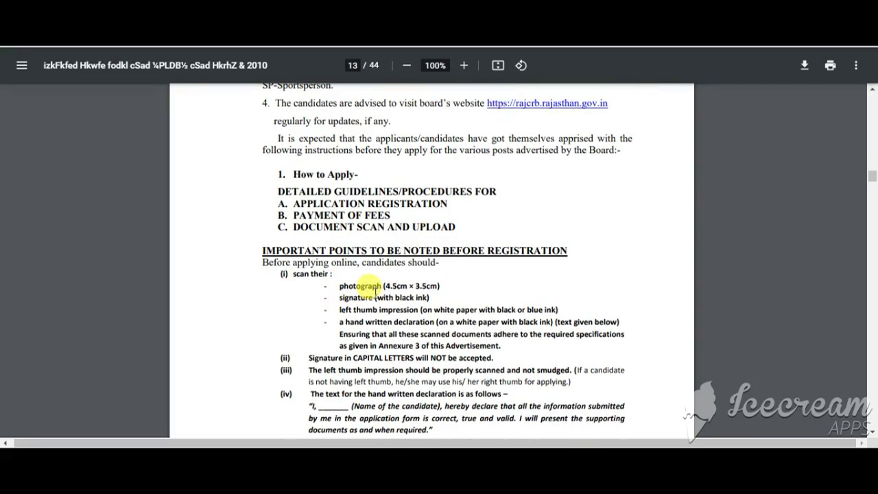
scroll(376, 292, "down", 12)
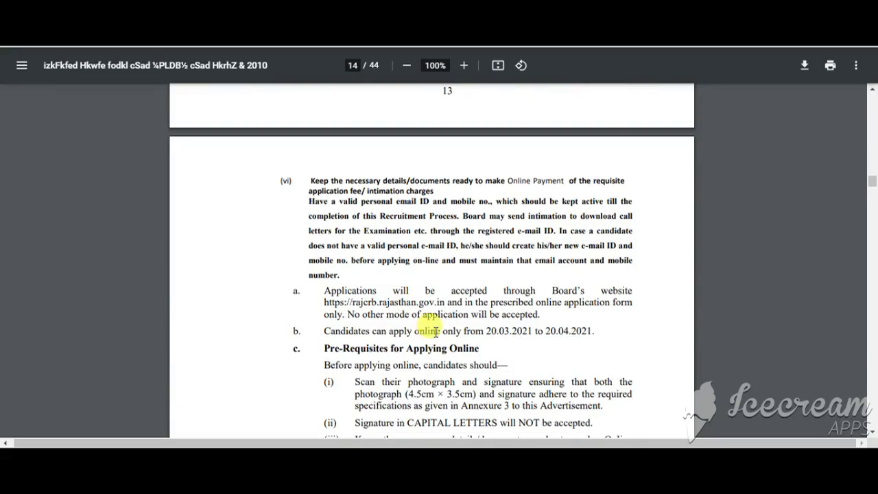
scroll(435, 332, "down", 4)
scroll(412, 330, "down", 4)
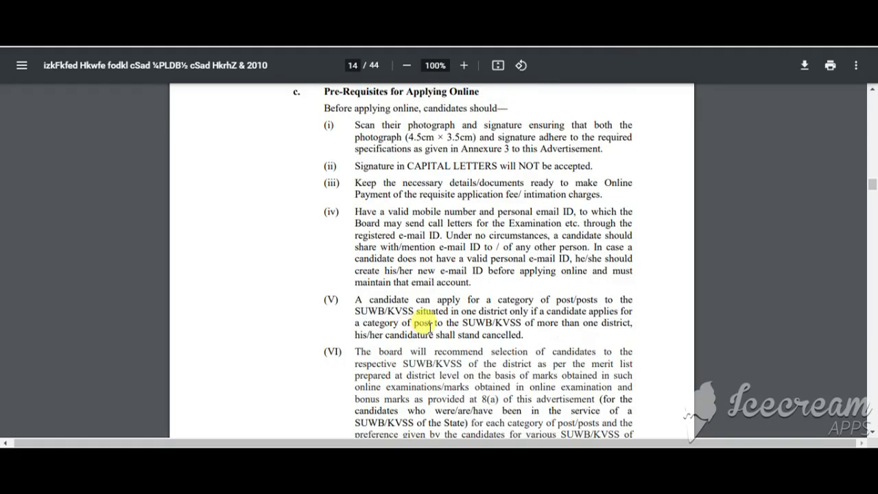
scroll(427, 327, "down", 4)
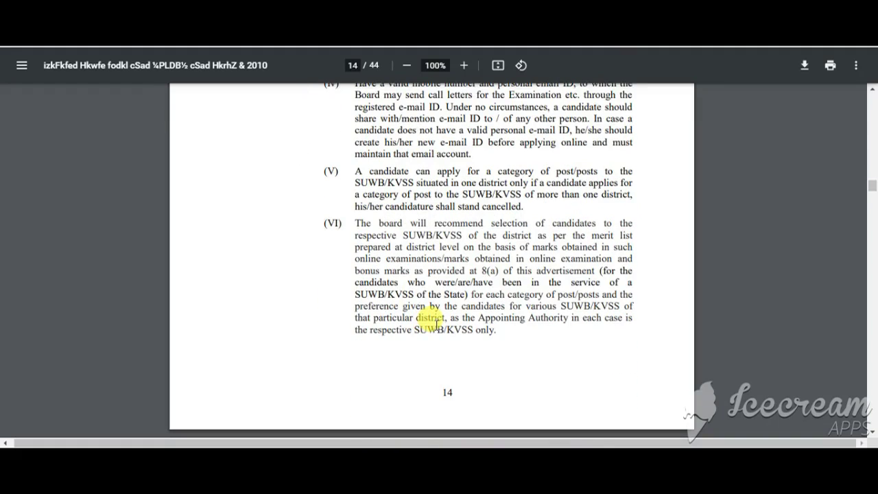
scroll(442, 322, "down", 12)
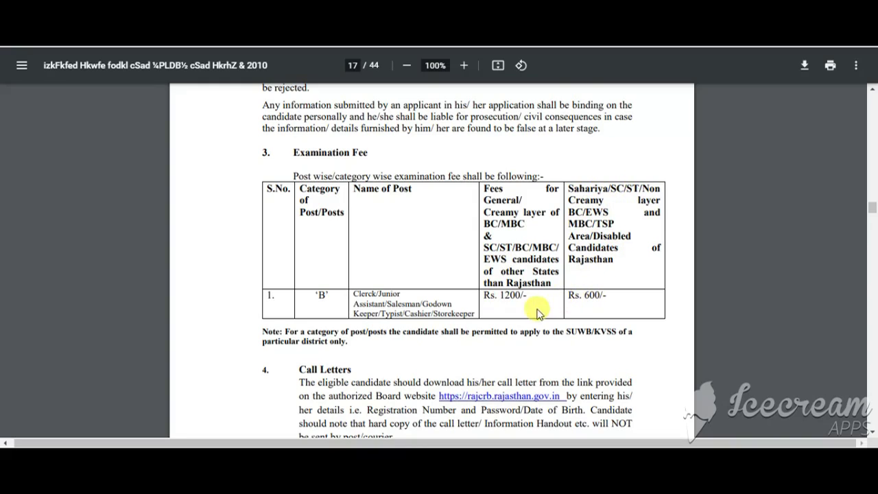
- Examine the advertisement's sections on examination centres, registration period, syllabus and selection process on pages 18 to 20
scroll(372, 172, "down", 10)
scroll(364, 217, "down", 8)
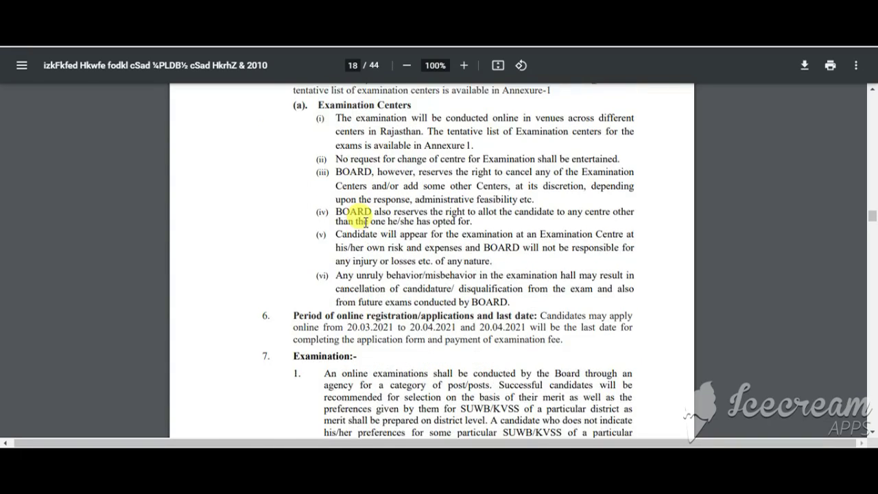
scroll(388, 245, "down", 3)
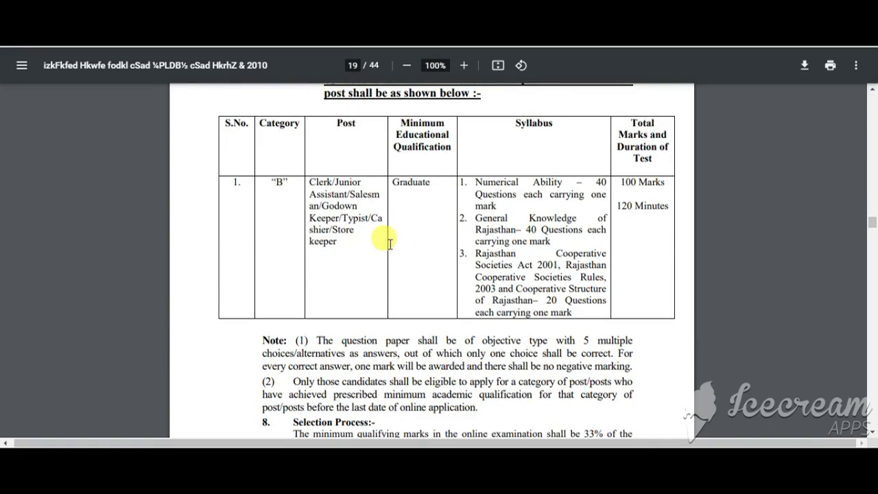
scroll(389, 244, "down", 2)
scroll(389, 244, "down", 20)
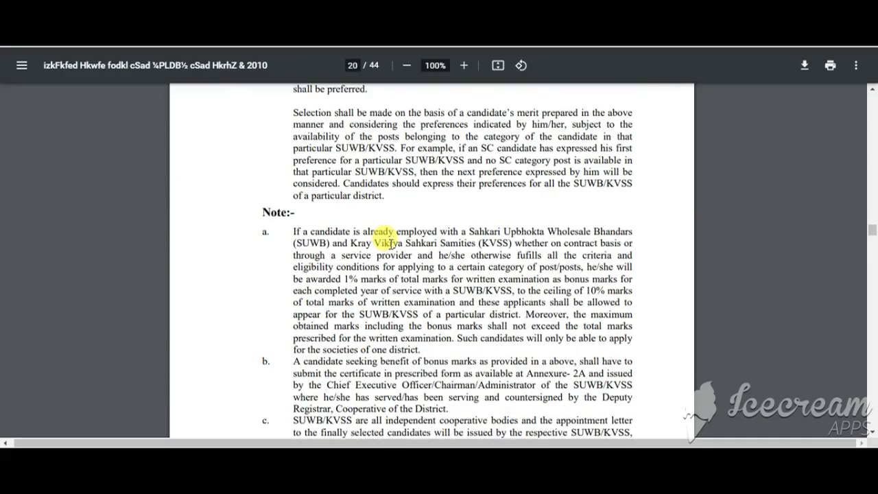
scroll(388, 241, "down", 1)
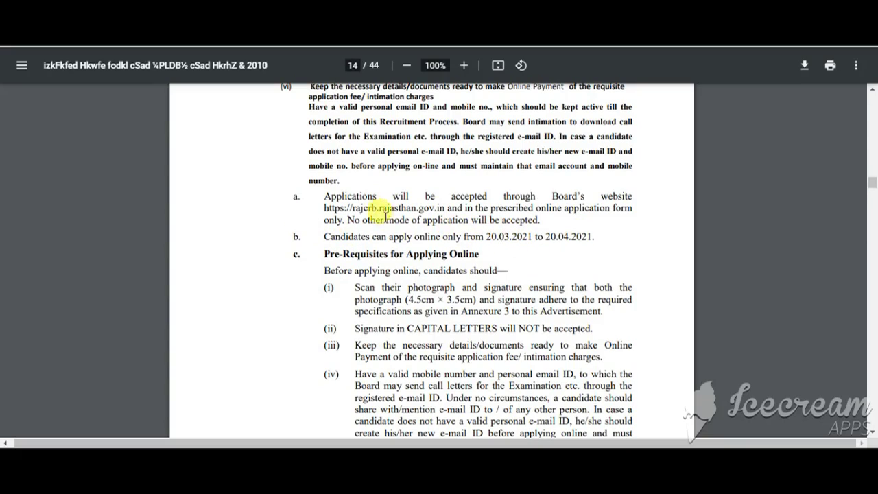
- Enlarge page 14 to 125% and check the application website and online application dates
scroll(379, 223, "up", 1)
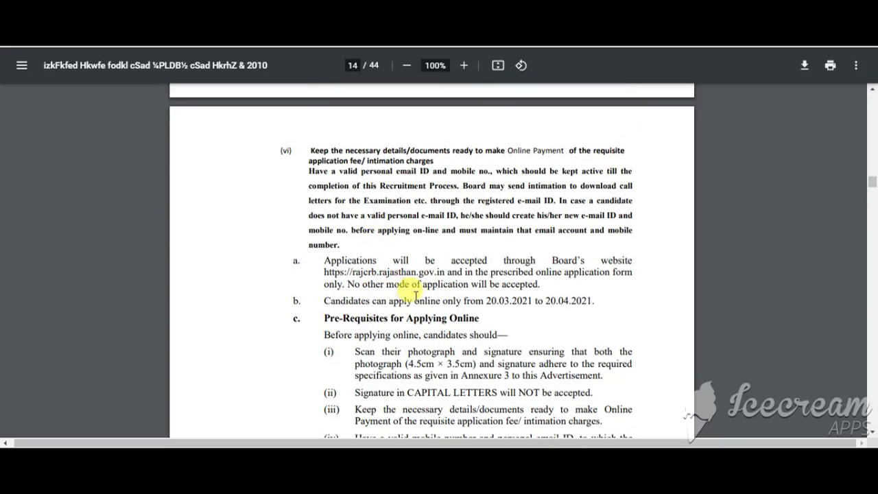
left_click(463, 65)
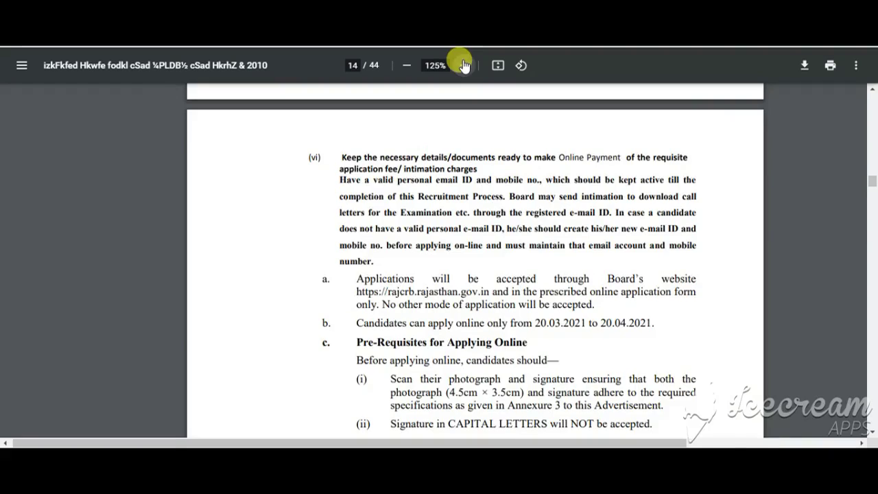
left_click_drag(542, 443, 642, 442)
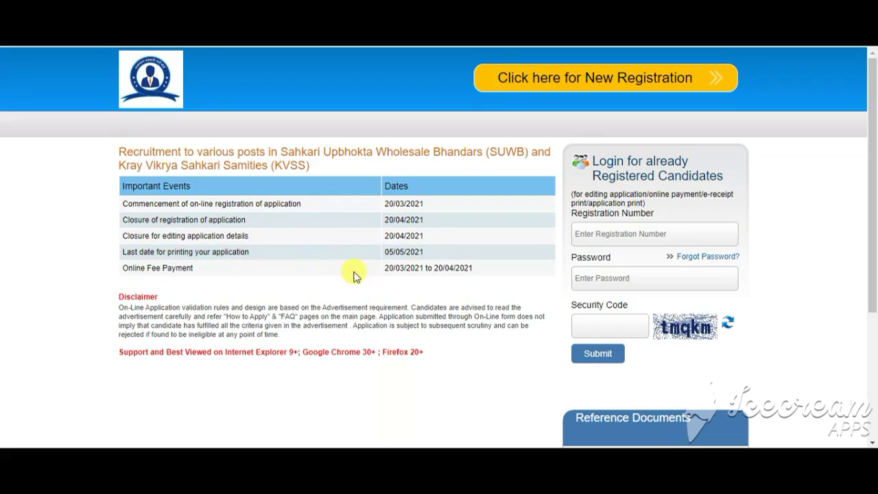
- Start a new registration and review the name, mobile number and e-mail fields of the Basic Info form
left_click(595, 82)
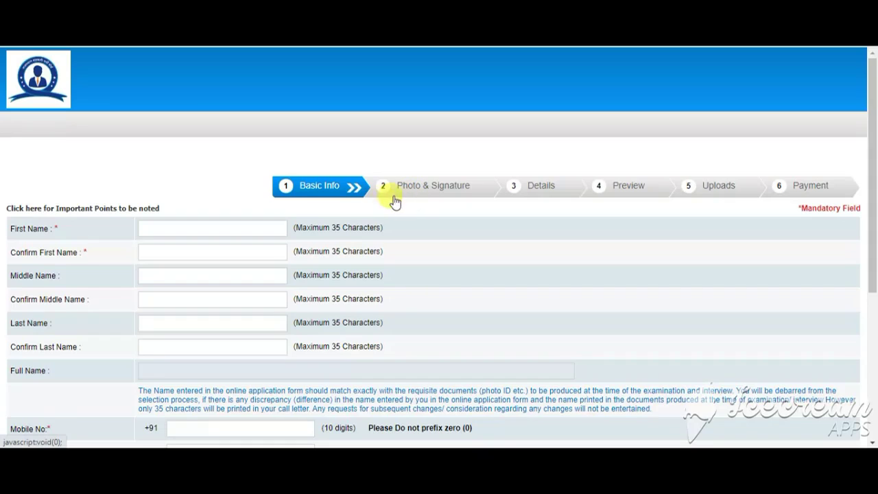
left_click(209, 230)
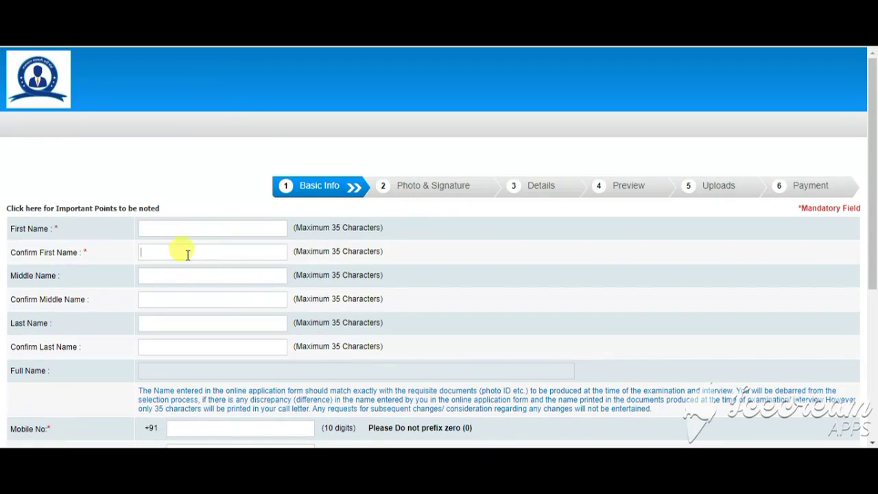
left_click(176, 278)
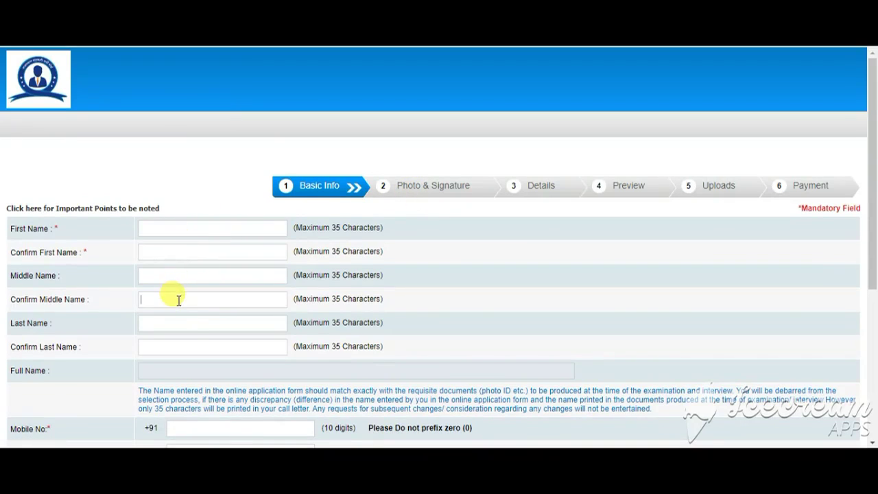
scroll(190, 339, "down", 1)
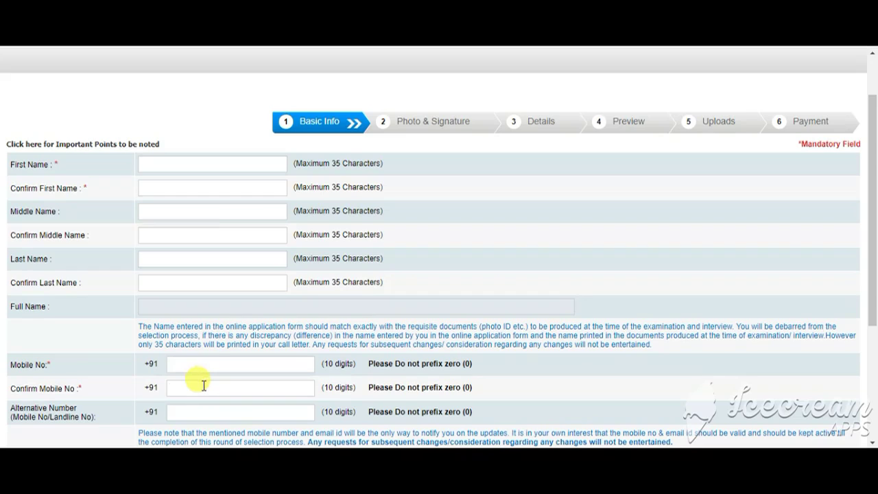
scroll(208, 382, "down", 1)
scroll(201, 349, "down", 2)
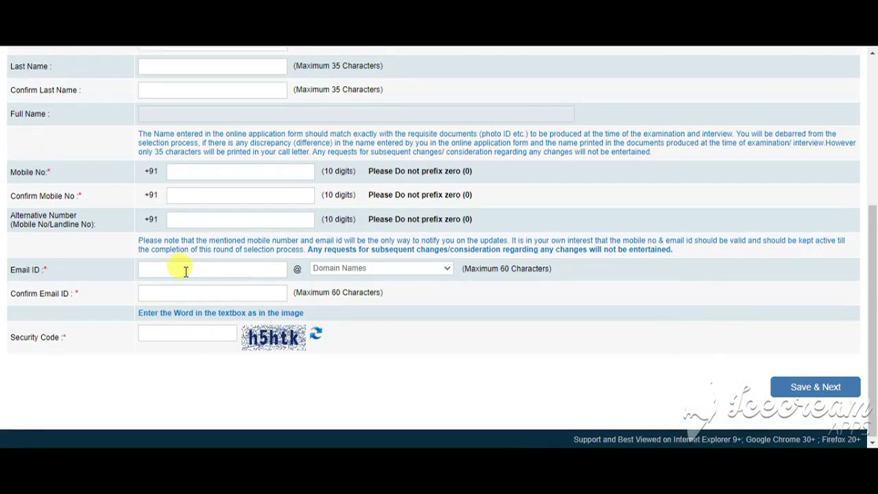
- Fill in the candidate's name, mobile number and e-mail with the gmail.com domain, and confirm the entered data as correct
left_click(405, 268)
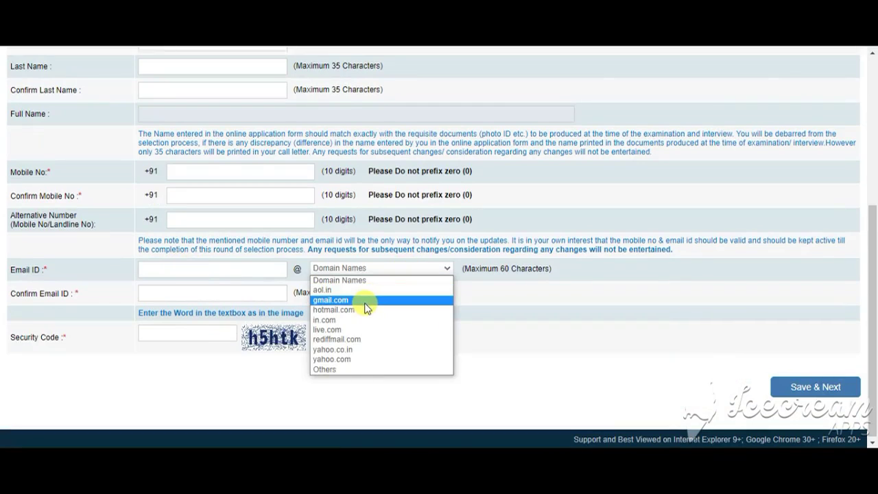
left_click(365, 302)
left_click(202, 295)
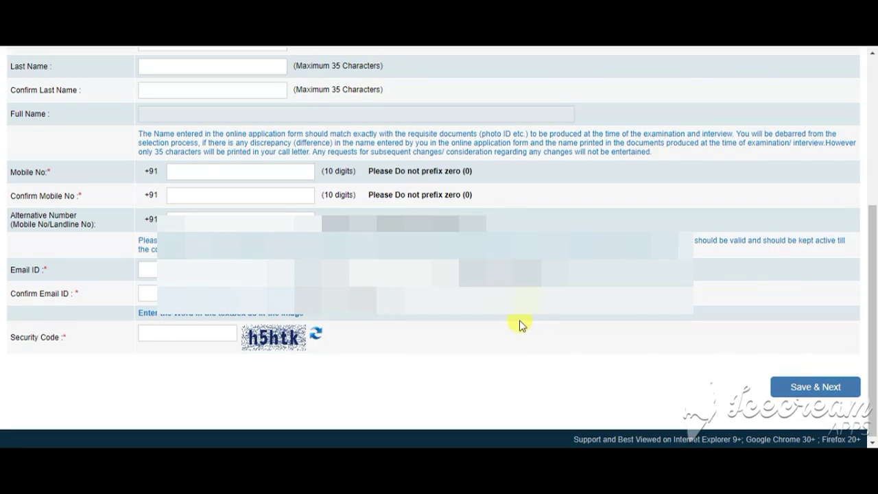
scroll(519, 323, "up", 5)
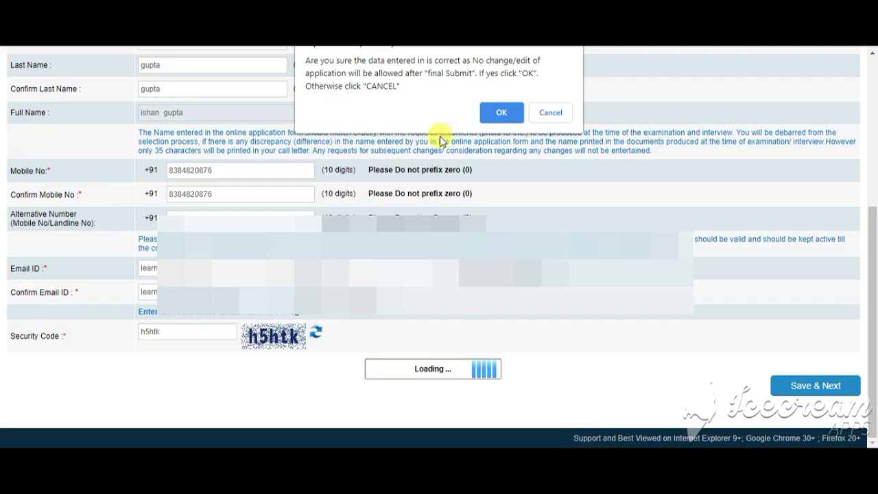
left_click(500, 115)
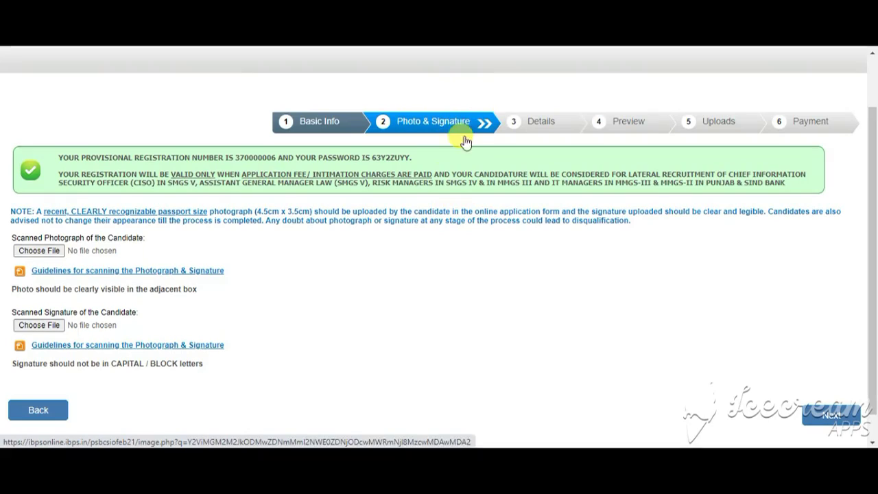
- Open the guidelines for scanning the photograph and signature, and read the required image dimensions, file sizes and scanner settings
left_click(108, 271)
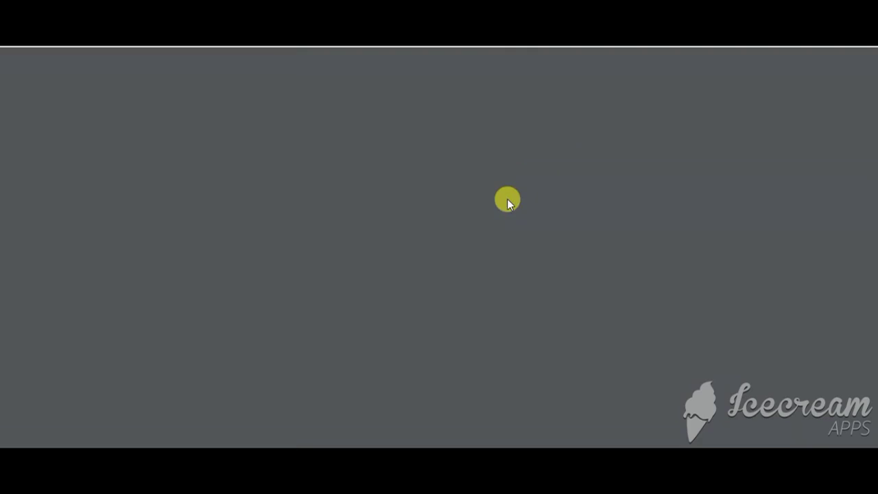
scroll(425, 226, "down", 3)
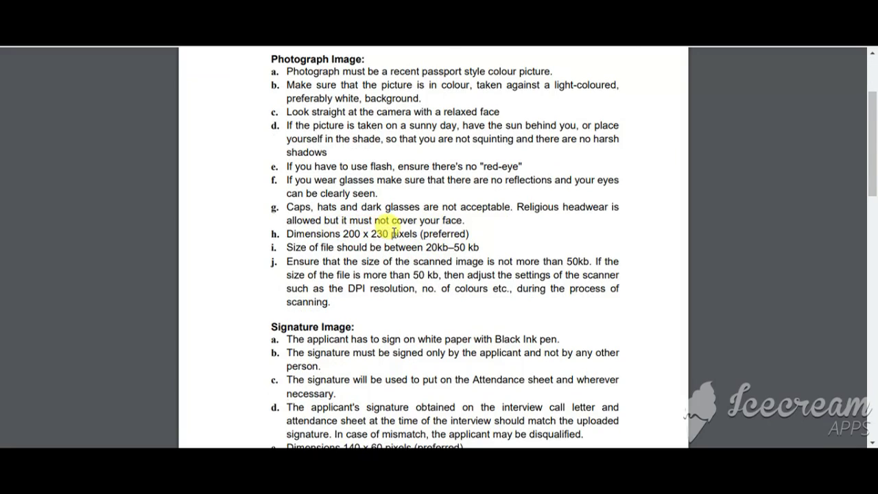
scroll(401, 230, "down", 2)
scroll(416, 232, "down", 2)
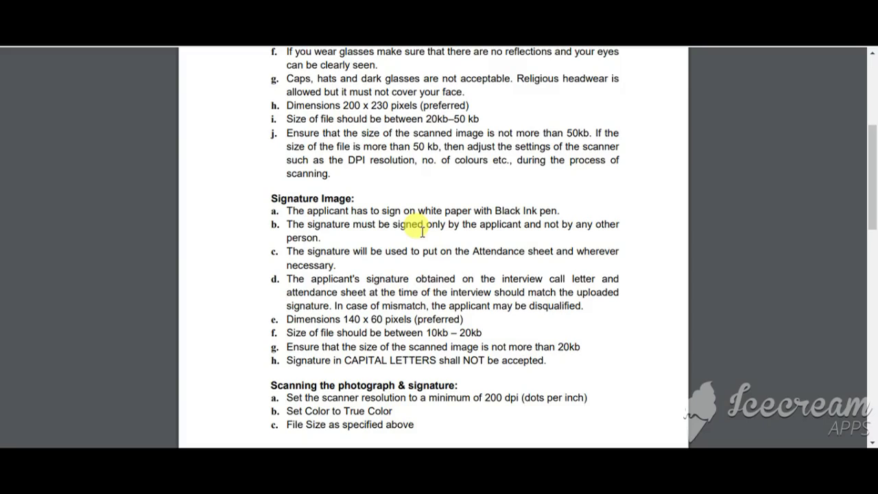
scroll(419, 230, "down", 4)
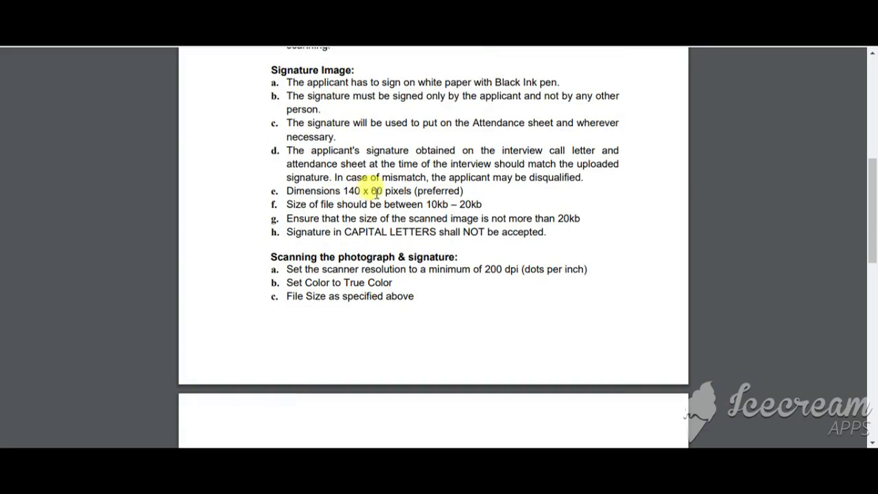
scroll(402, 192, "down", 1)
scroll(583, 130, "up", 1)
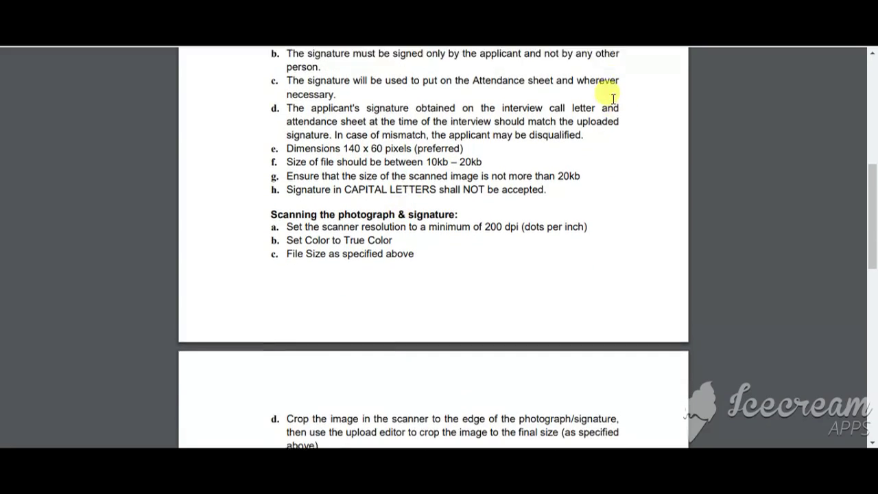
- Close the scanning guidelines and continue past the Photo & Signature stage to the Details form
scroll(612, 98, "up", 1)
key("ctrl+w")
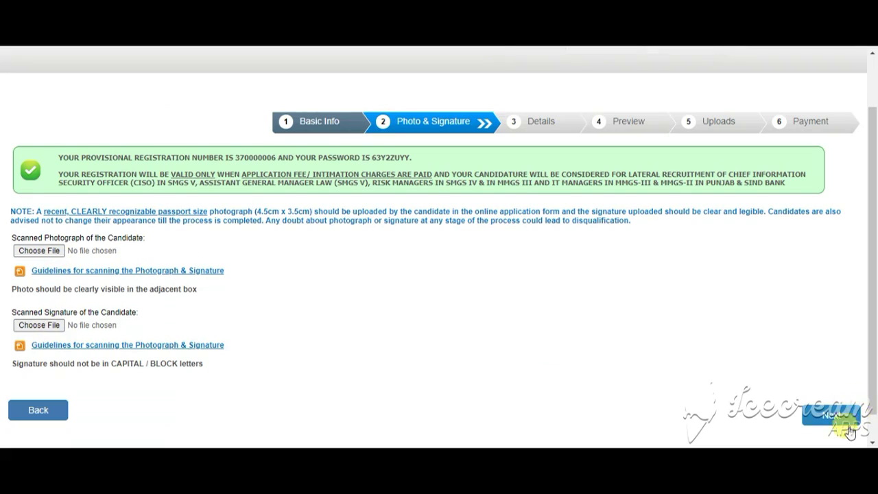
left_click(831, 416)
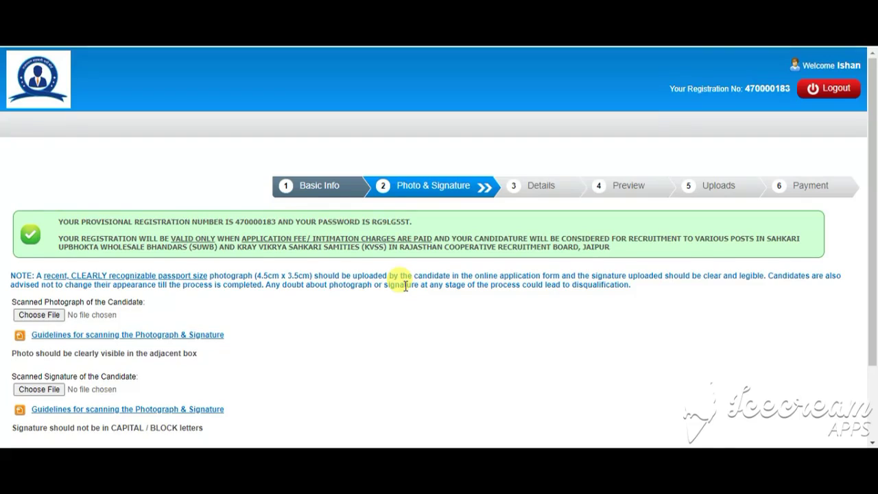
scroll(404, 286, "down", 2)
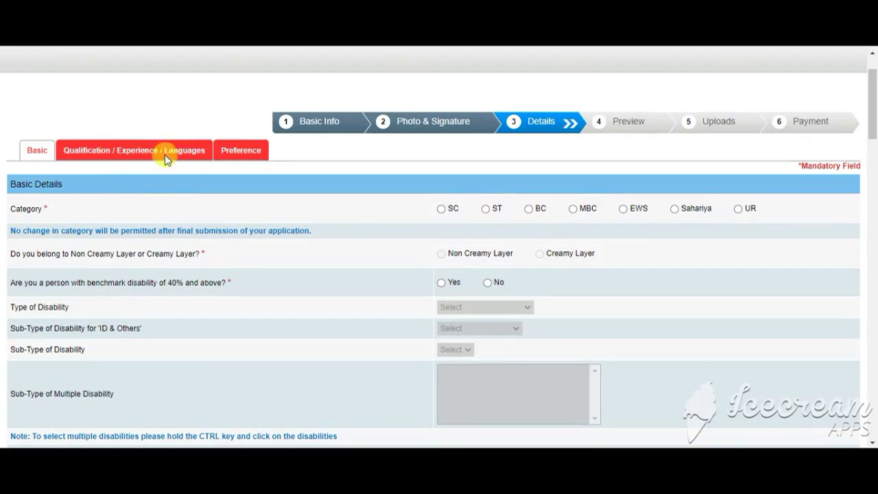
- Try SC as the candidate's category and change it to UR, accepting the category notice each time
scroll(304, 203, "down", 1)
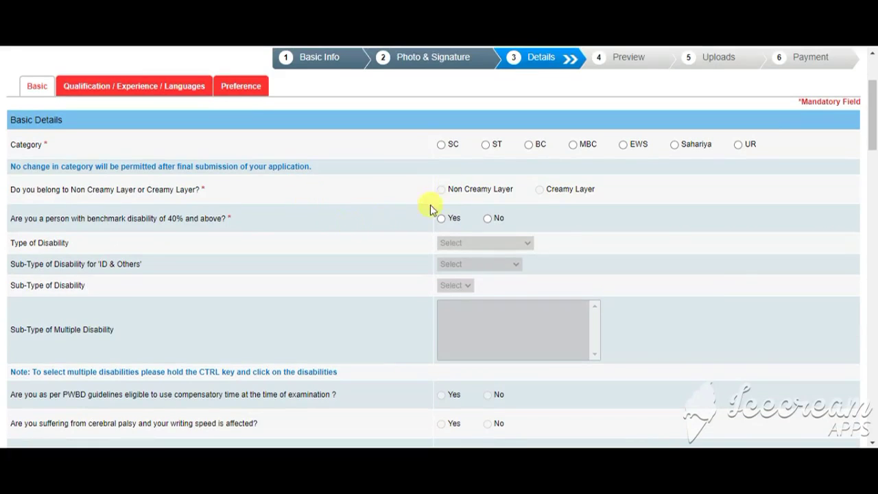
left_click(439, 146)
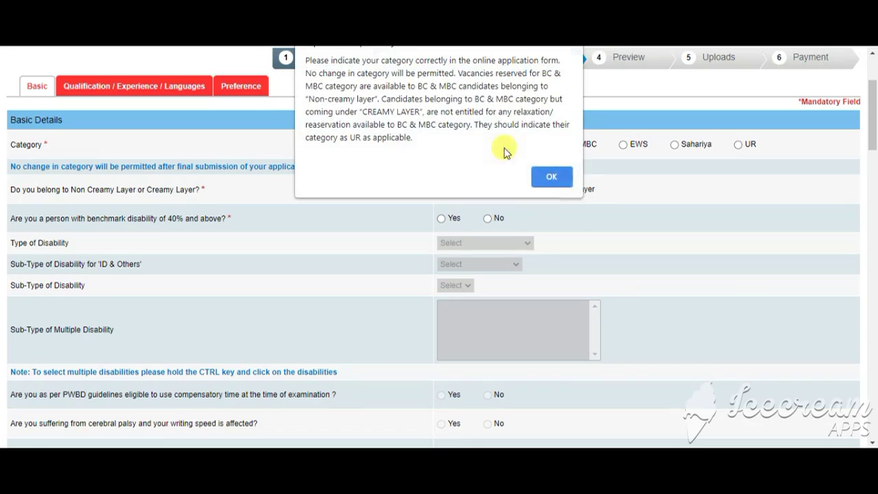
left_click(551, 177)
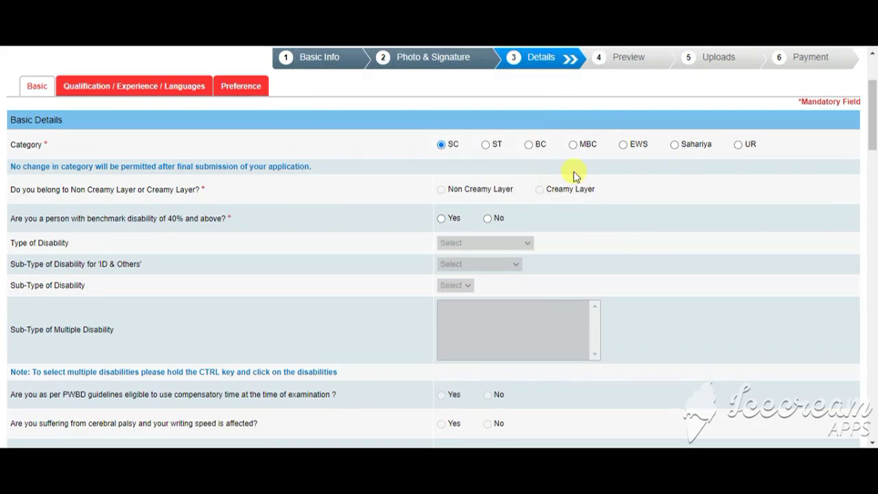
left_click(737, 144)
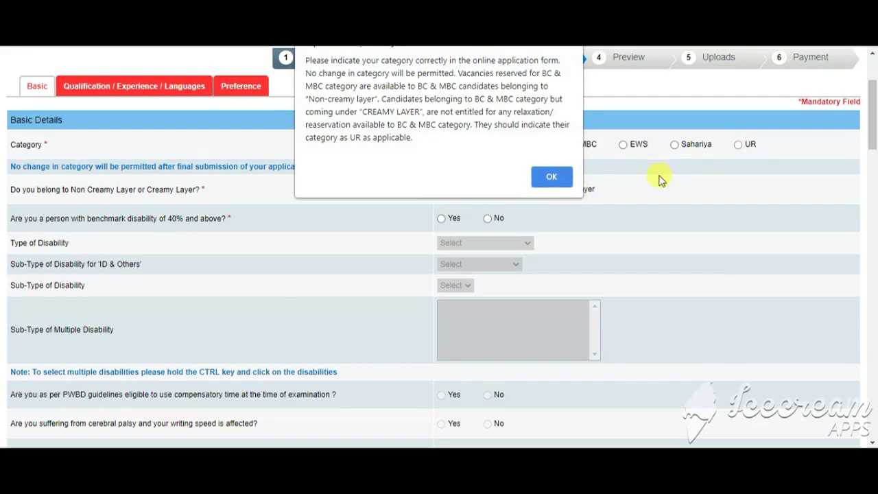
left_click(552, 177)
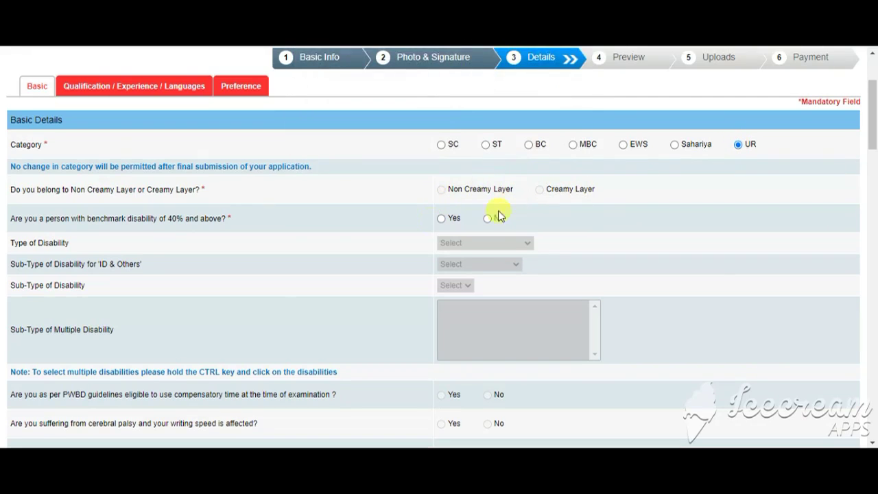
- Declare a benchmark disability of 40% and above, with type HI and sub-type Deaf
scroll(399, 211, "down", 1)
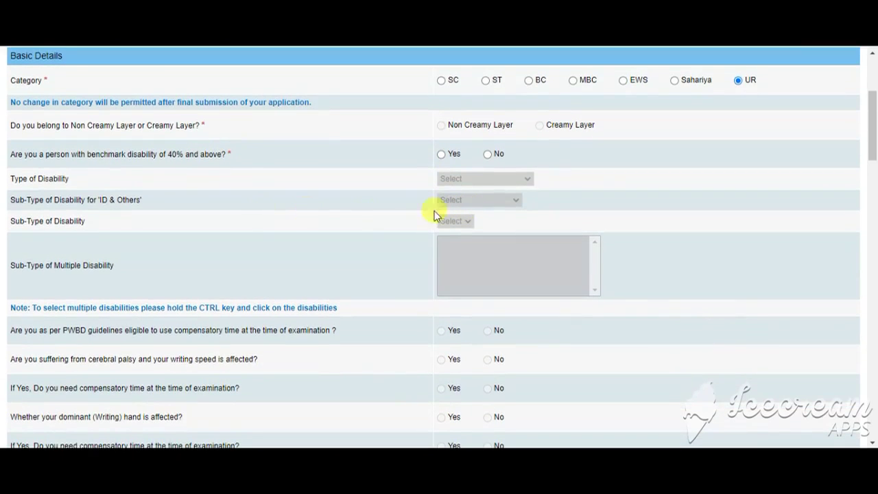
left_click(439, 156)
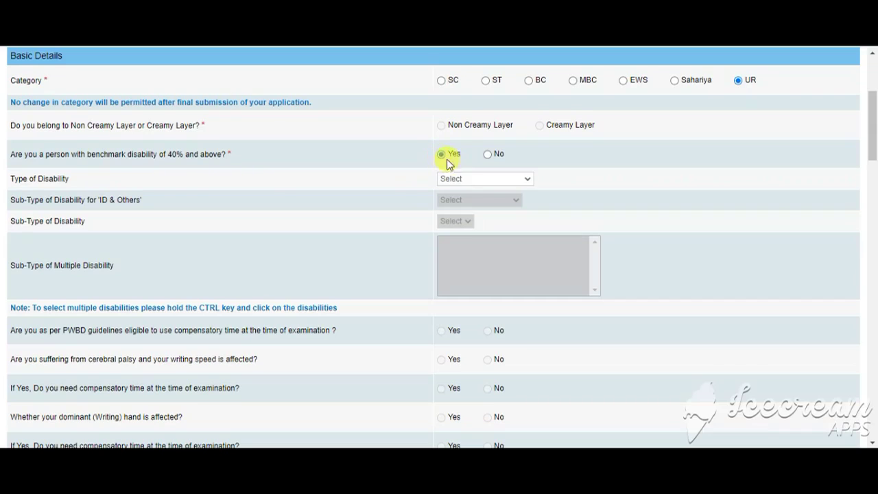
scroll(449, 183, "down", 1)
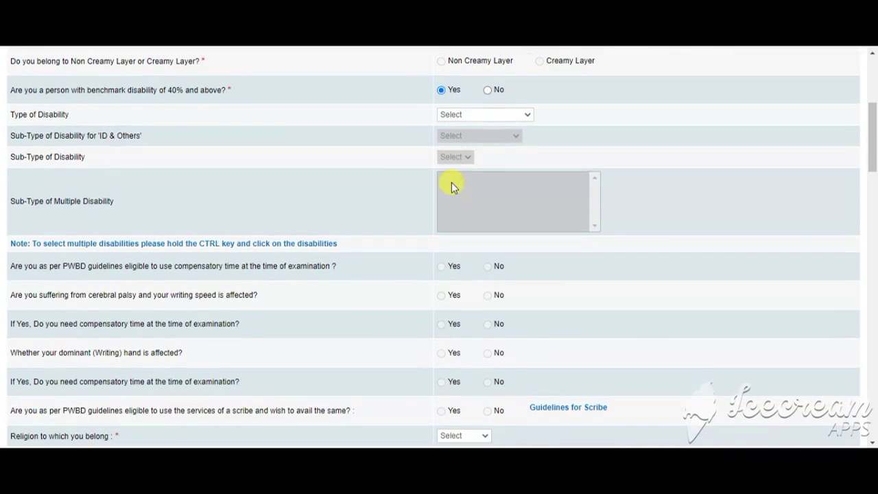
scroll(451, 182, "up", 3)
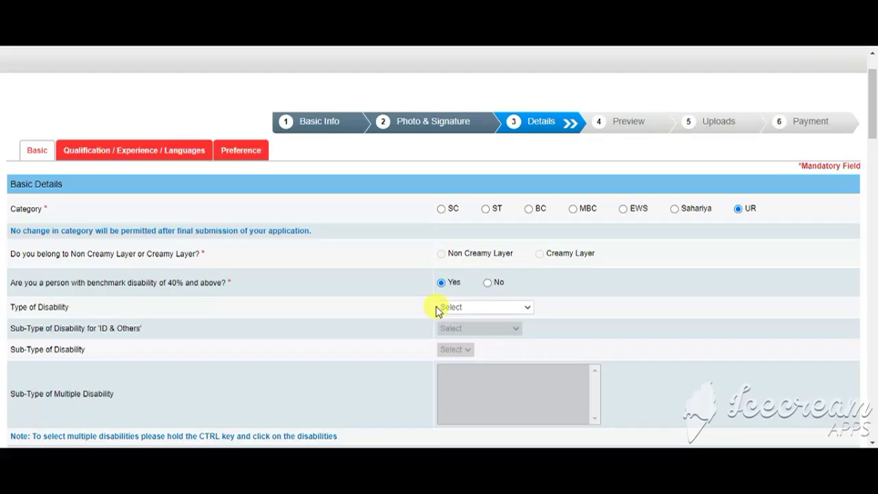
left_click(485, 310)
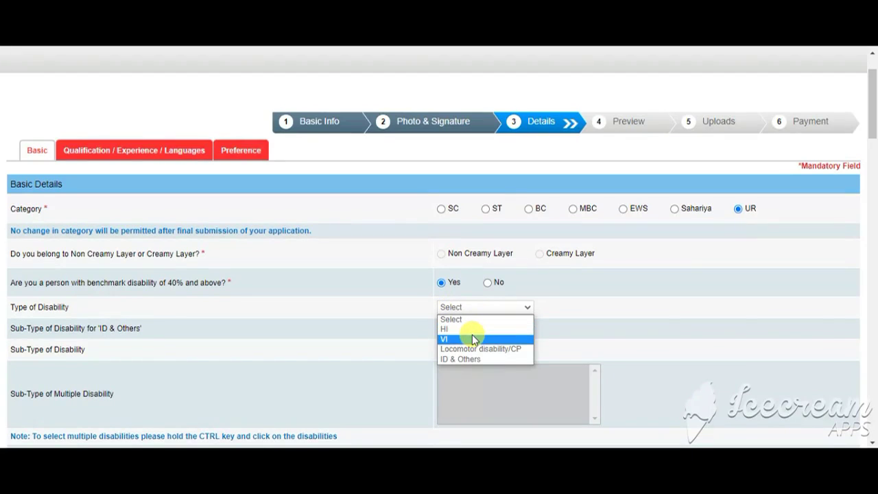
left_click(468, 332)
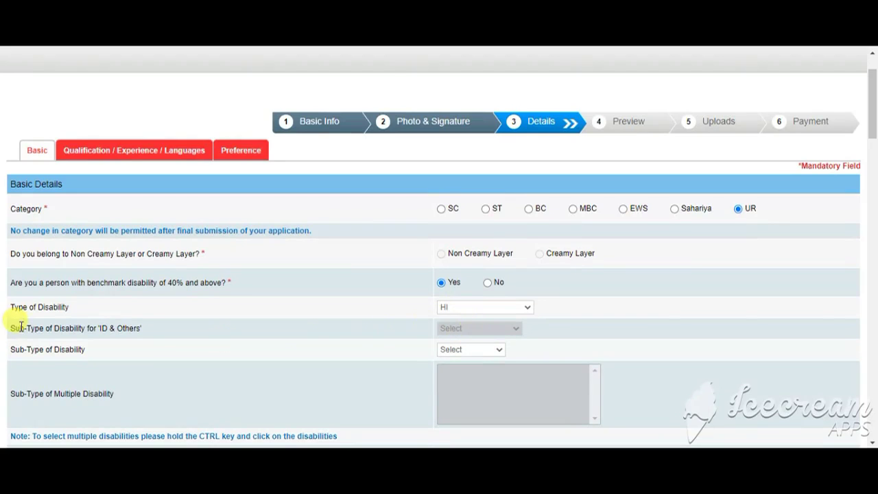
scroll(52, 334, "down", 1)
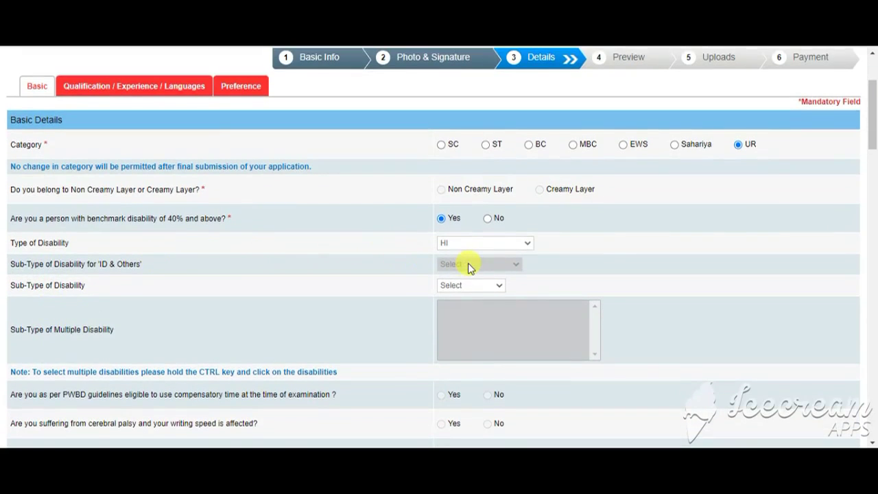
left_click(444, 290)
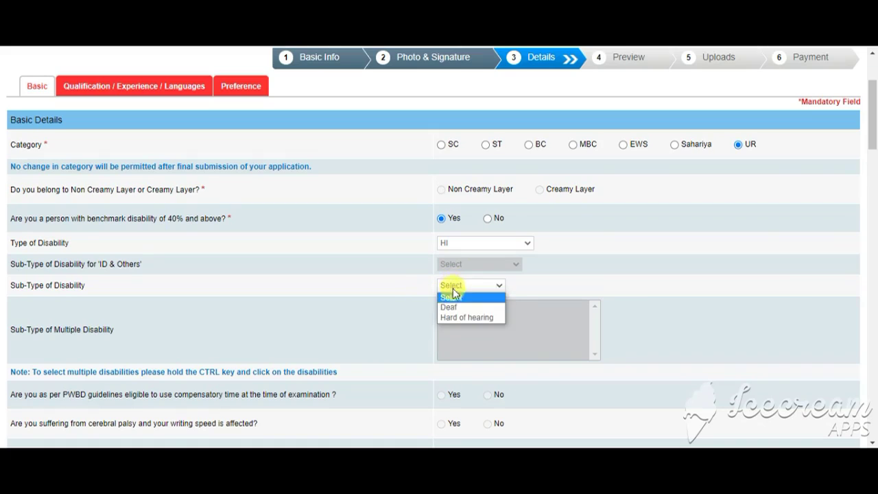
left_click(454, 307)
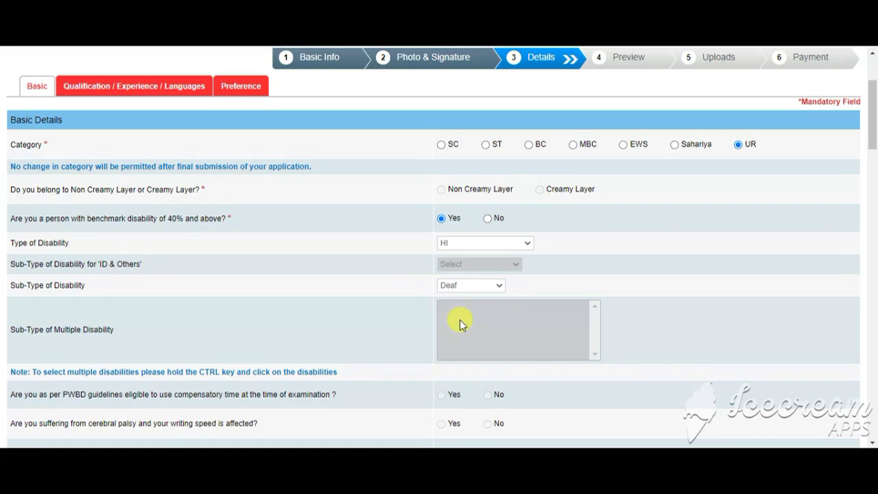
- In the IT Manager post's form, declare a VI benchmark disability, accept the scribe notice and review the compensatory time questions
scroll(454, 331, "down", 1)
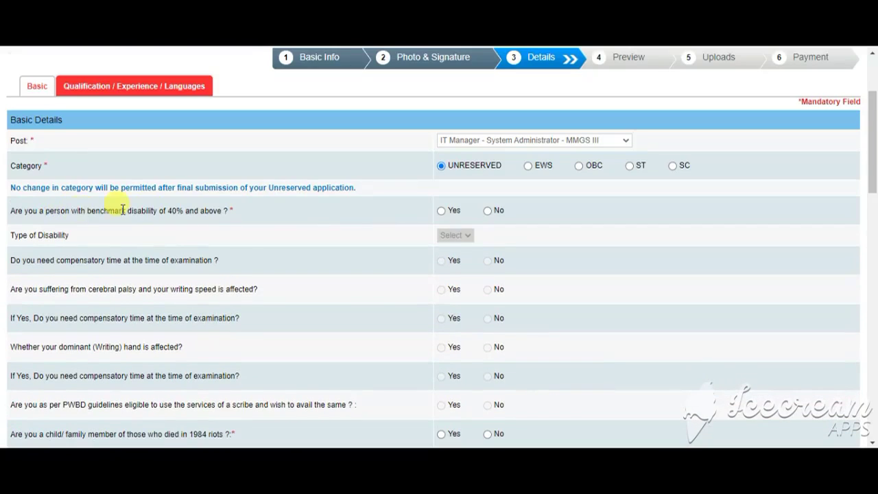
left_click(441, 212)
left_click(462, 237)
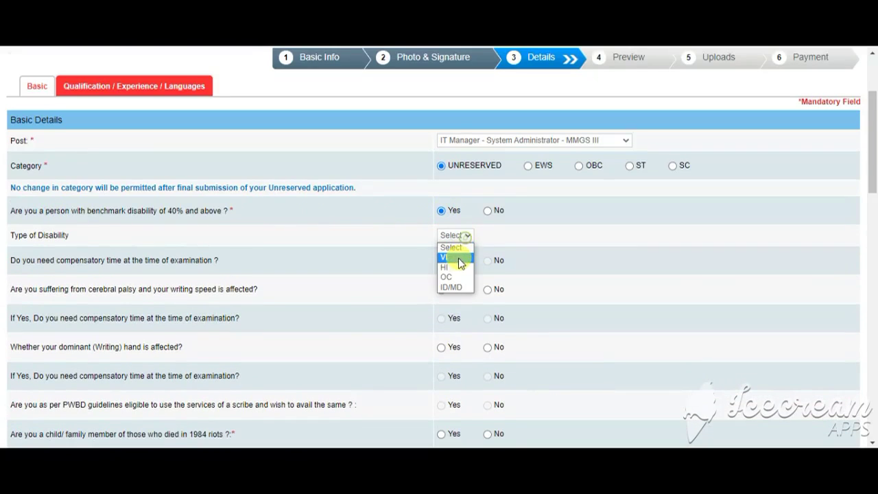
left_click(452, 257)
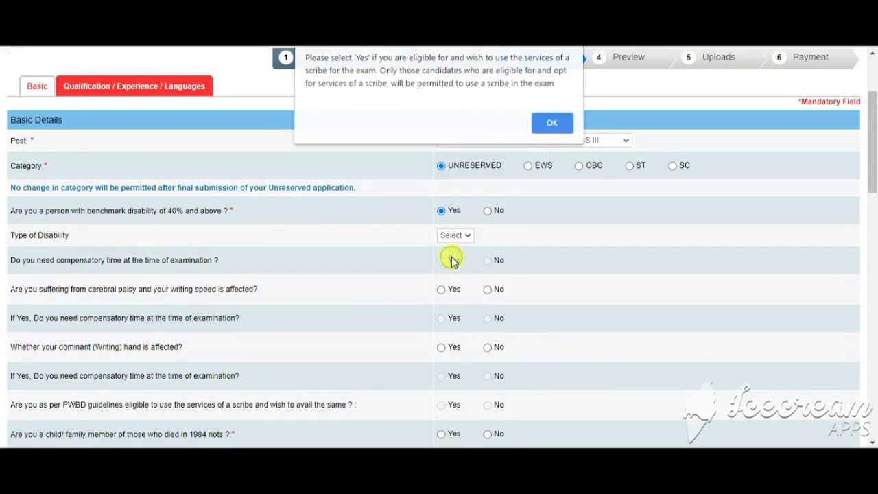
left_click(542, 126)
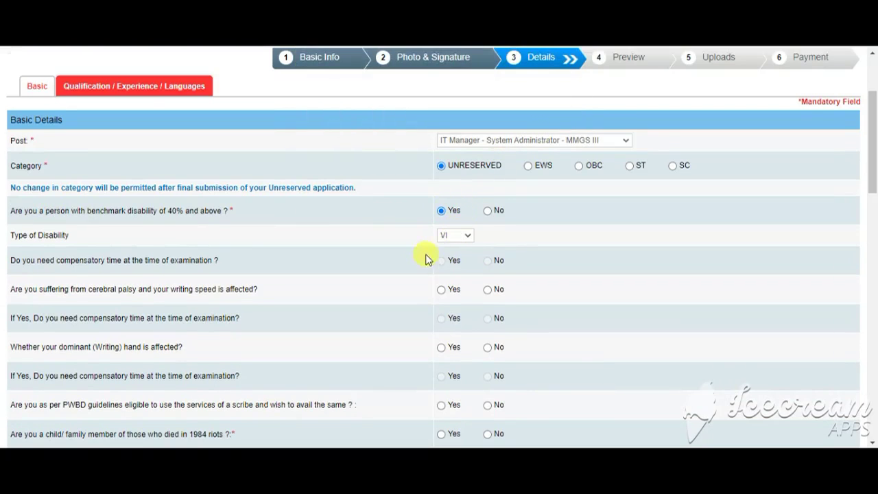
scroll(425, 254, "down", 2)
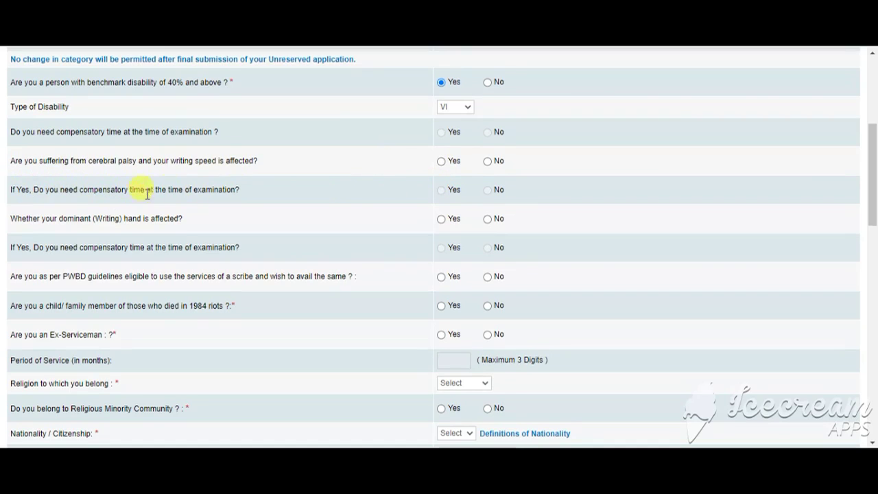
scroll(45, 206, "down", 1)
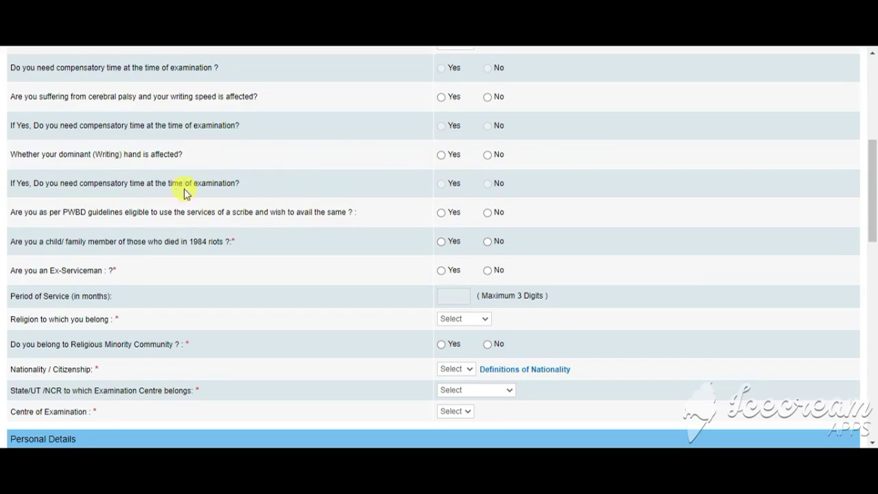
scroll(13, 209, "down", 1)
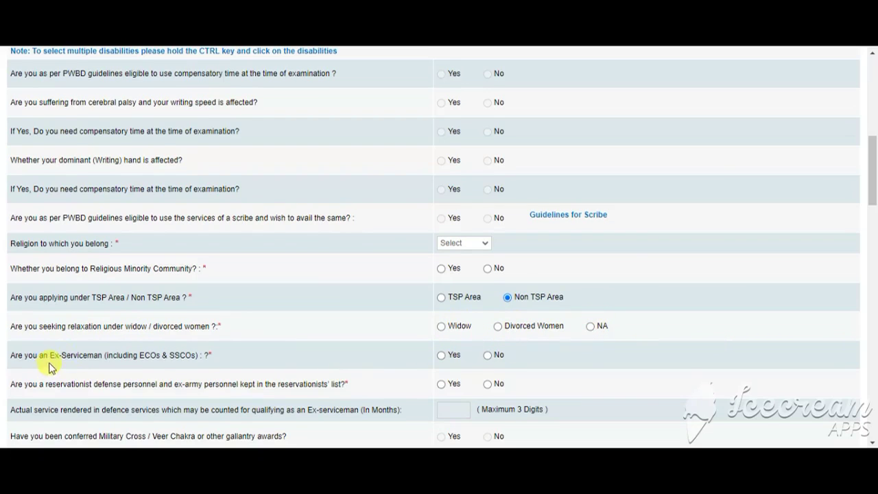
- In the SUWB and KVSS form, answer Yes to the Ex-Serviceman, reservationist defence personnel and gallantry awards questions
scroll(69, 349, "down", 1)
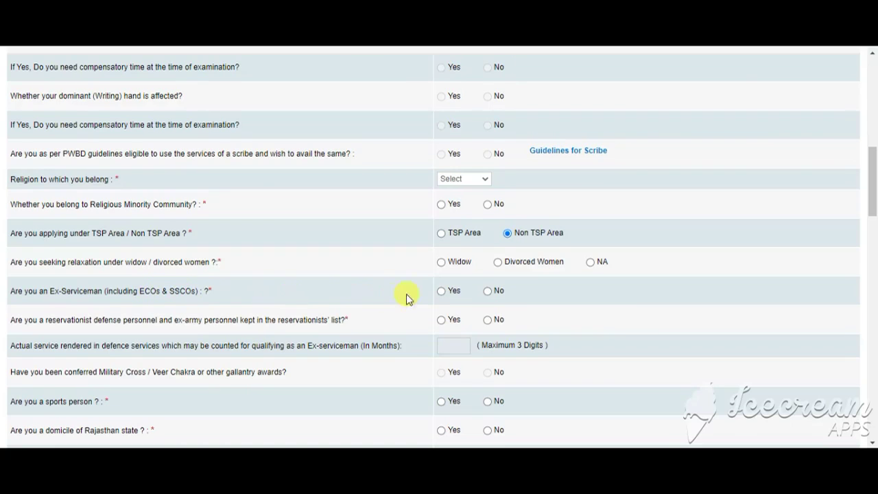
left_click(441, 291)
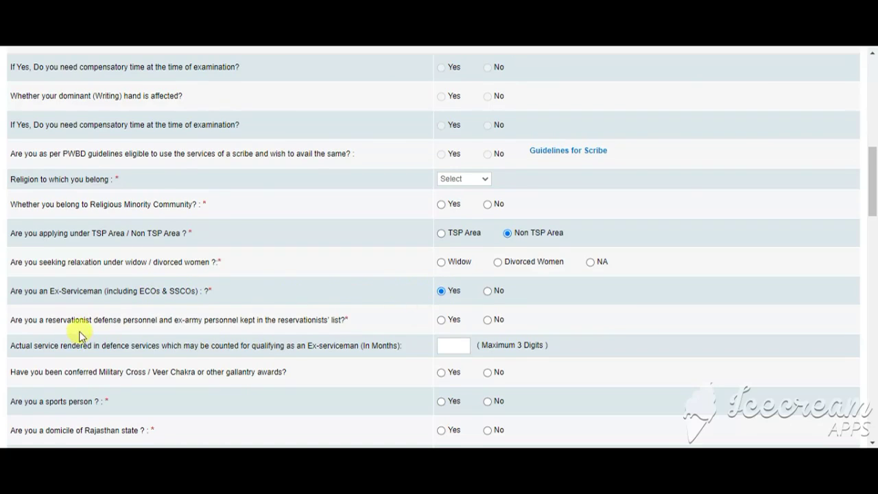
scroll(78, 333, "down", 1)
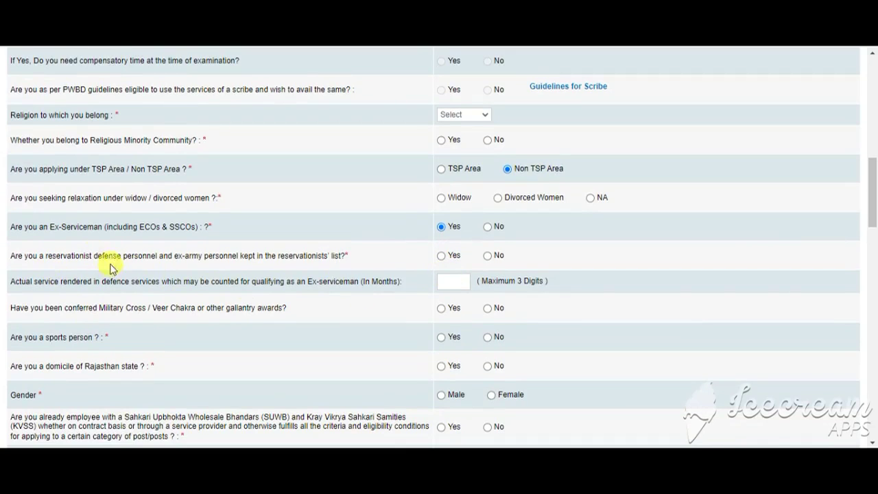
left_click(442, 256)
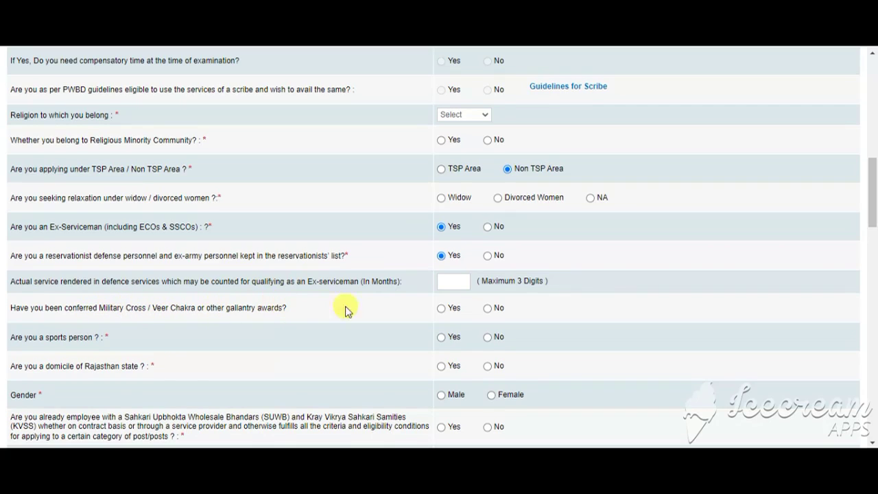
left_click(441, 308)
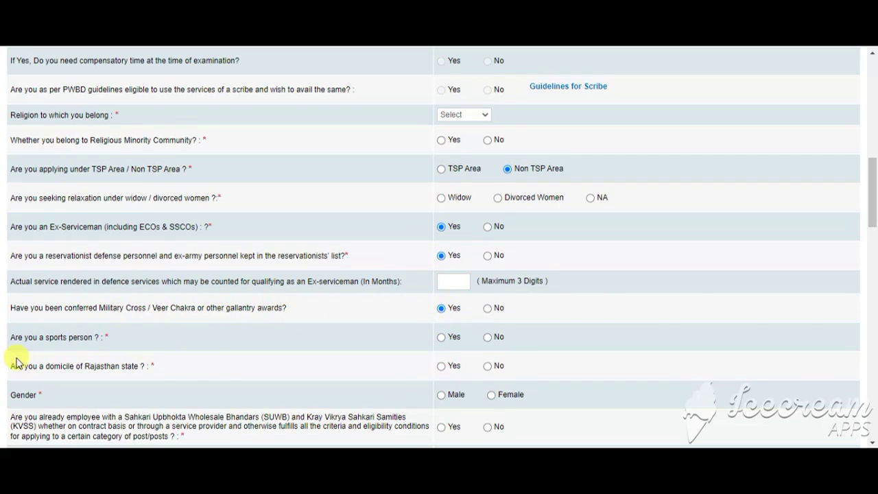
- Answer Yes to being a sports person and set the Rajasthan domicile answer to No
scroll(368, 317, "down", 1)
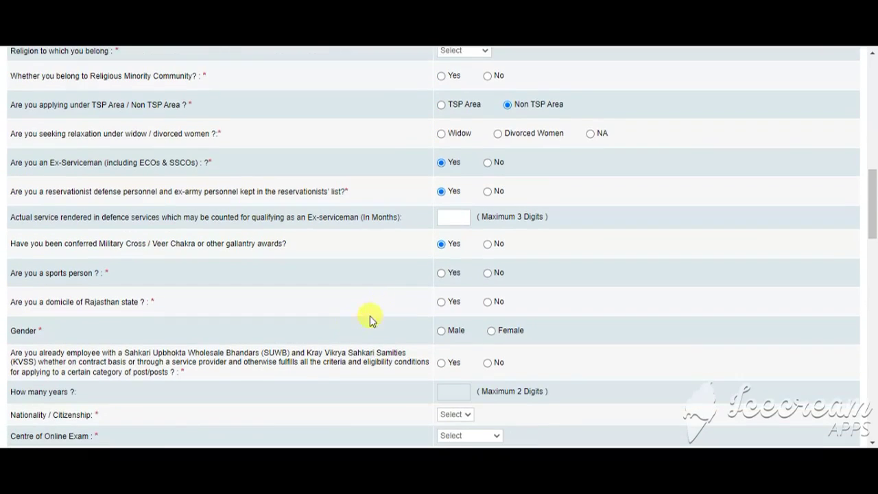
left_click(438, 275)
left_click(442, 304)
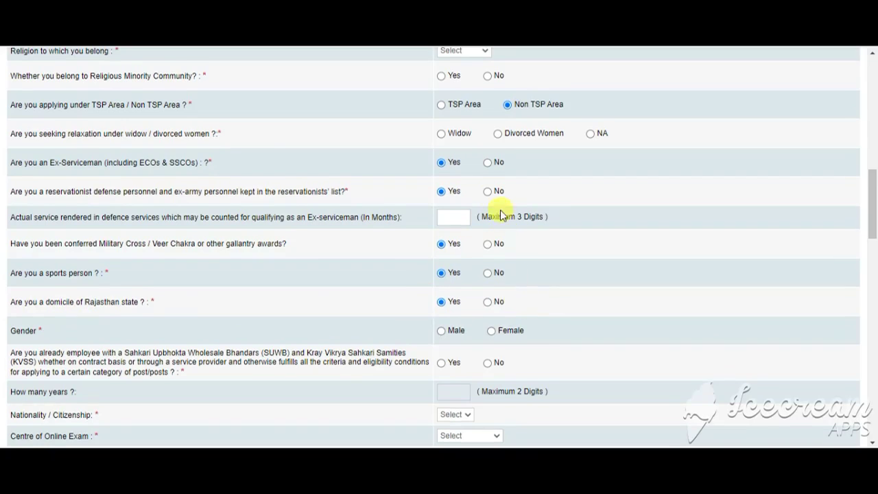
scroll(501, 210, "up", 1)
scroll(472, 230, "down", 1)
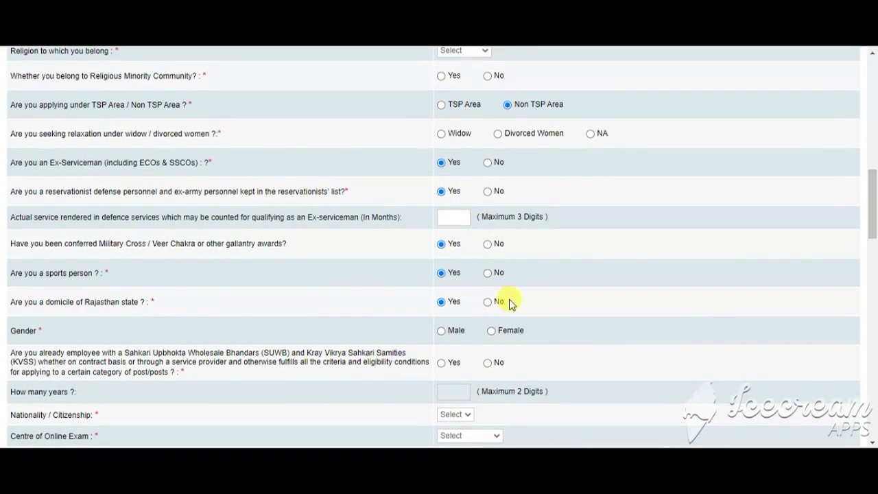
left_click(488, 302)
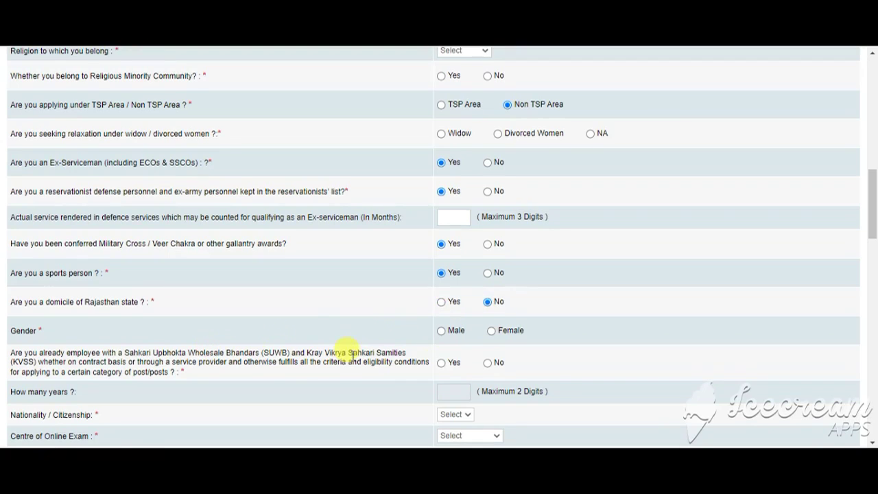
- Set the gender to Male and answer Yes to already being an employee with SUWB and KVSS
left_click(441, 331)
scroll(167, 294, "down", 1)
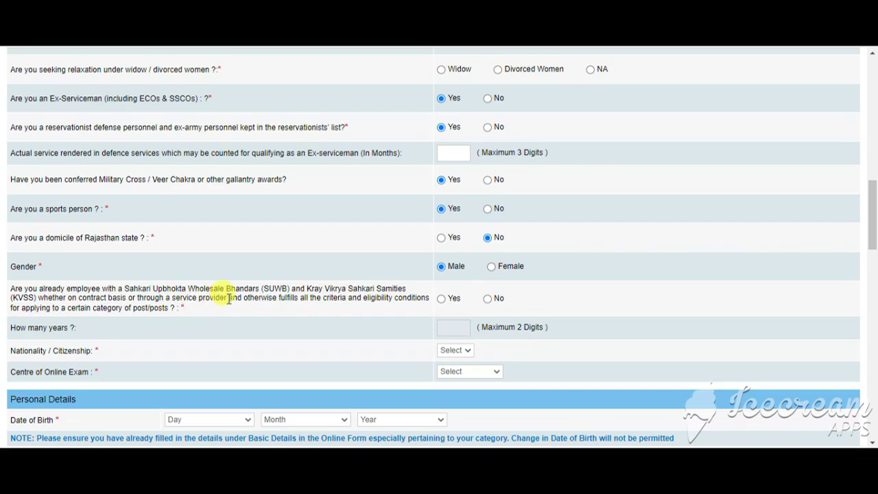
left_click(441, 299)
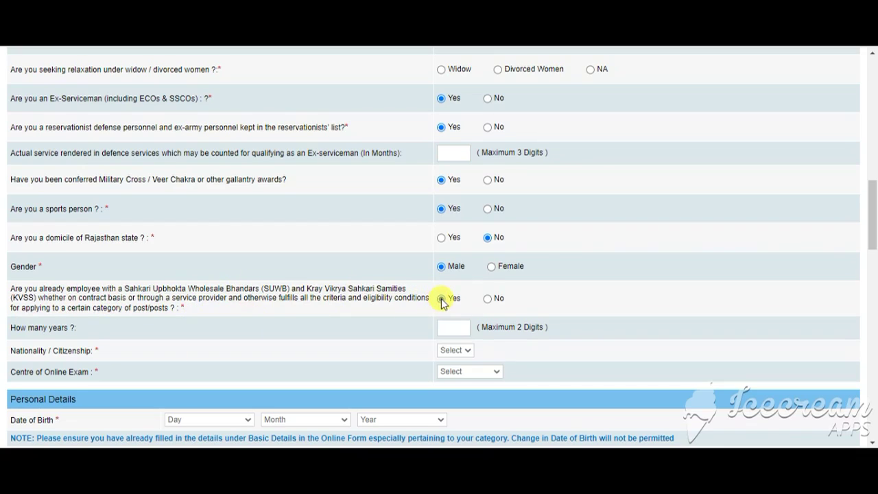
- Set the nationality to Indian and choose Jaipur as the centre of online exam
left_click(444, 327)
scroll(111, 314, "down", 1)
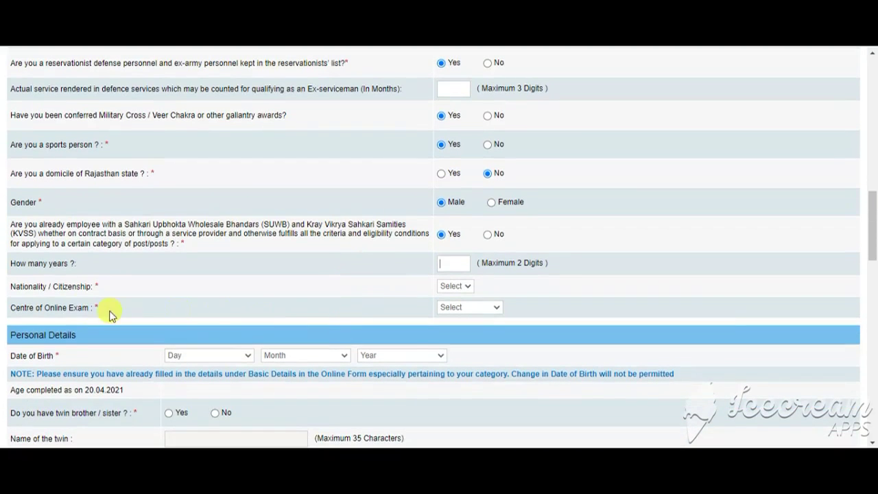
left_click(456, 286)
left_click(454, 308)
left_click(453, 307)
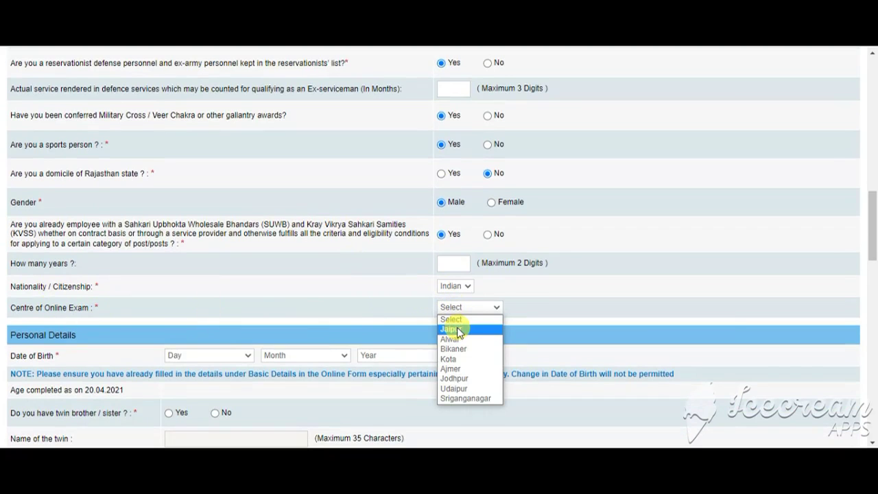
left_click(452, 330)
- In Personal Details, answer Yes to having a twin brother or sister and set the twin's gender to Female
scroll(364, 333, "down", 1)
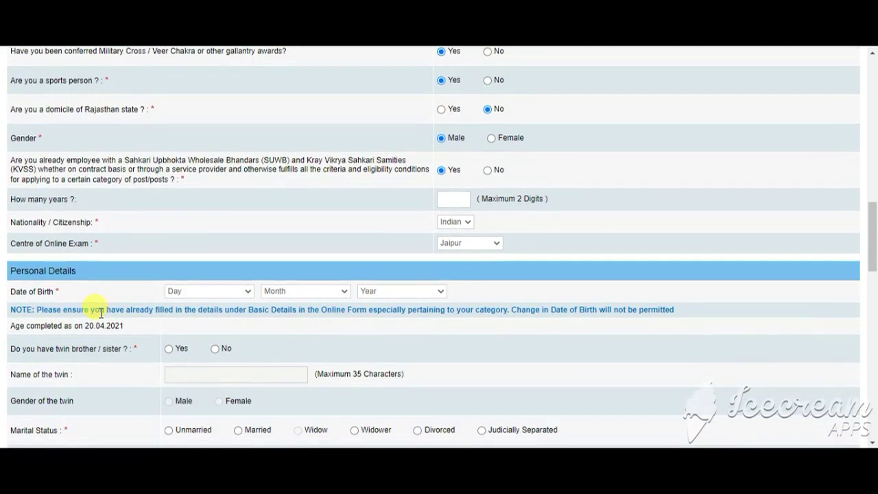
scroll(186, 304, "down", 1)
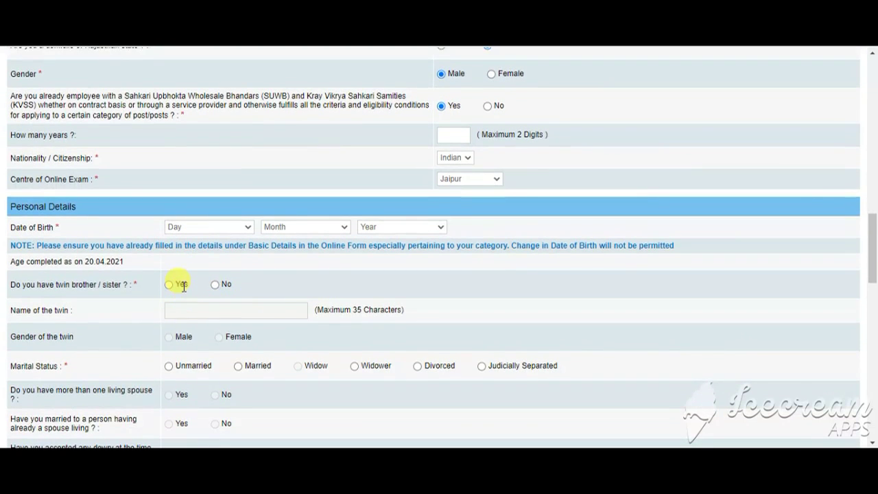
scroll(147, 182, "down", 2)
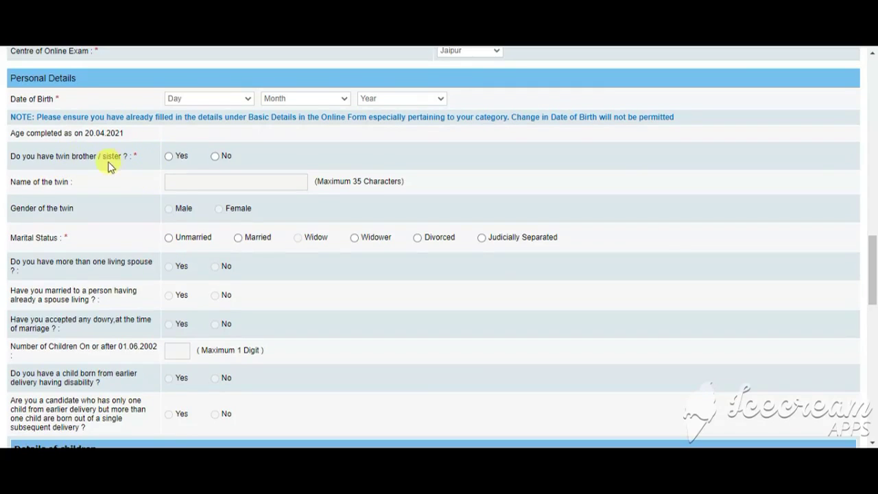
left_click(170, 156)
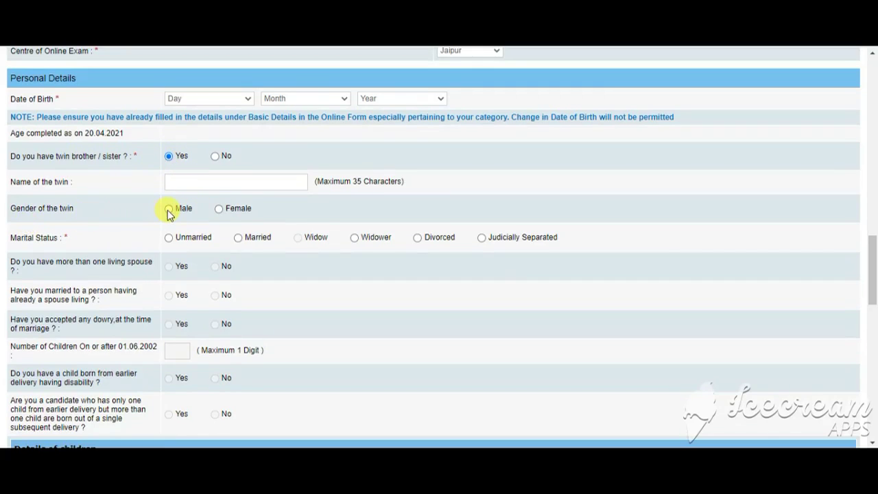
left_click(219, 209)
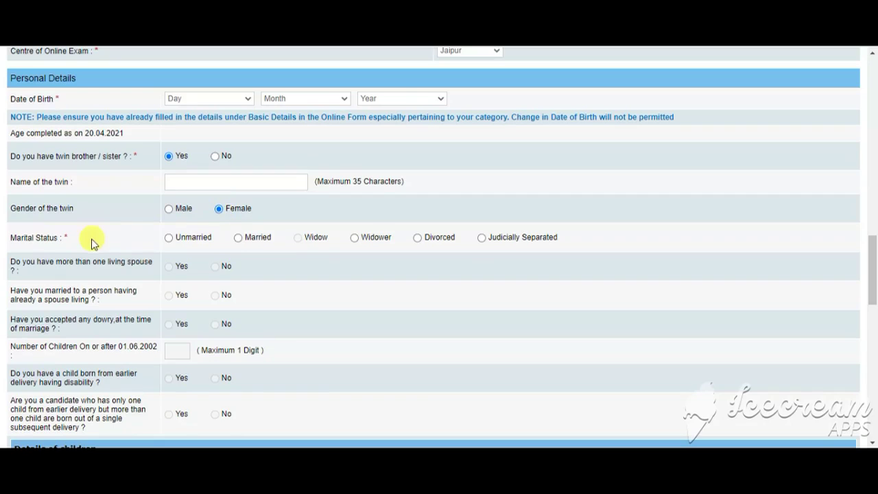
- Set the marital status to Married and the number of children on or after 01.06.2002 to 2
left_click(169, 238)
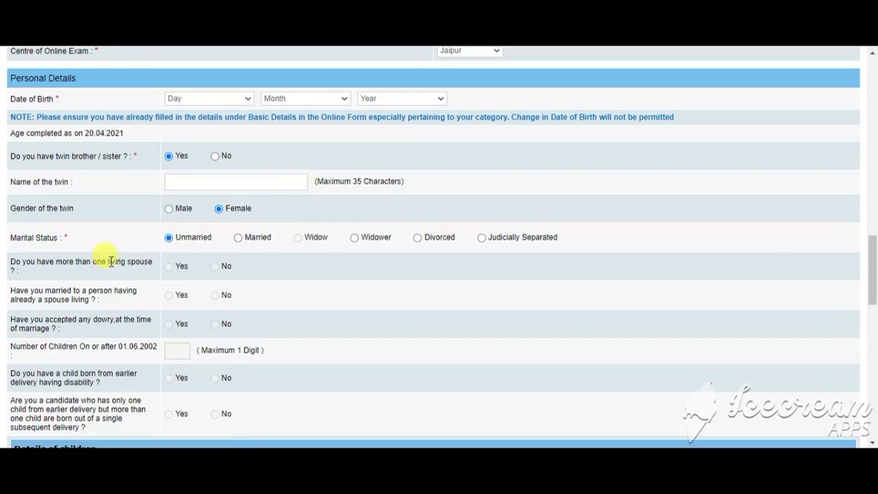
left_click(239, 238)
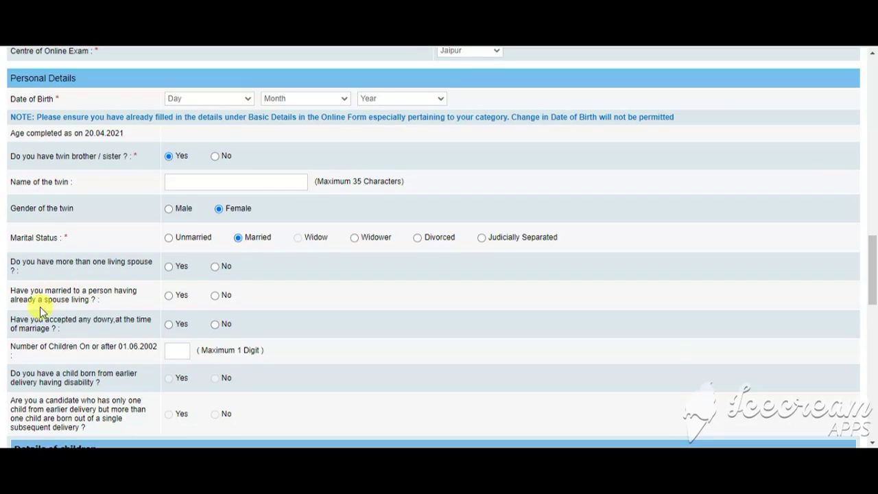
scroll(42, 311, "down", 2)
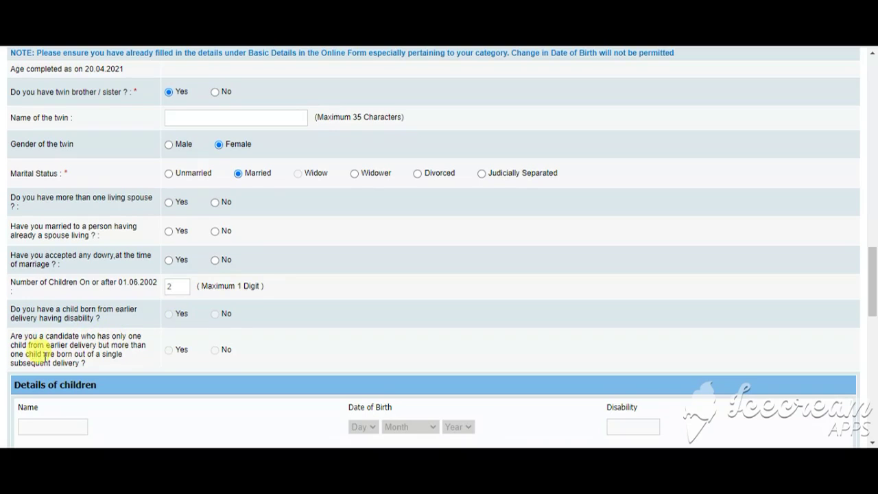
- Review the children's details table and the father's, mother's and spouse's name fields
scroll(109, 350, "down", 1)
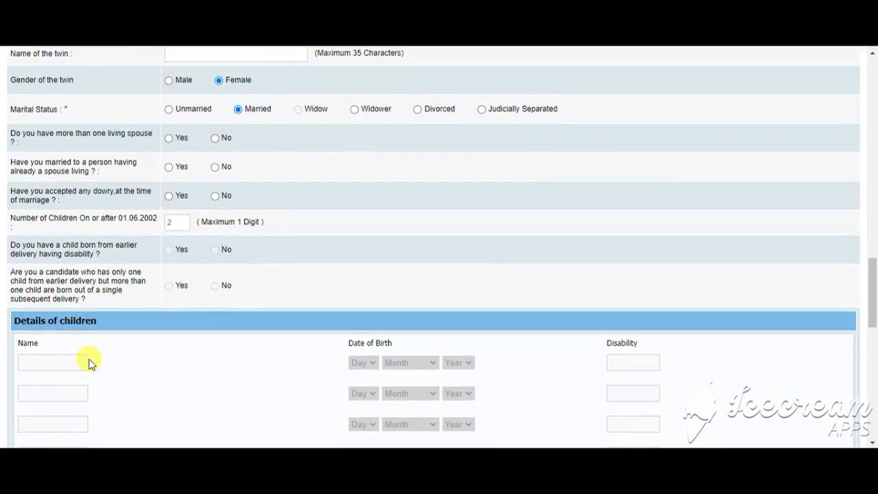
scroll(76, 336, "down", 1)
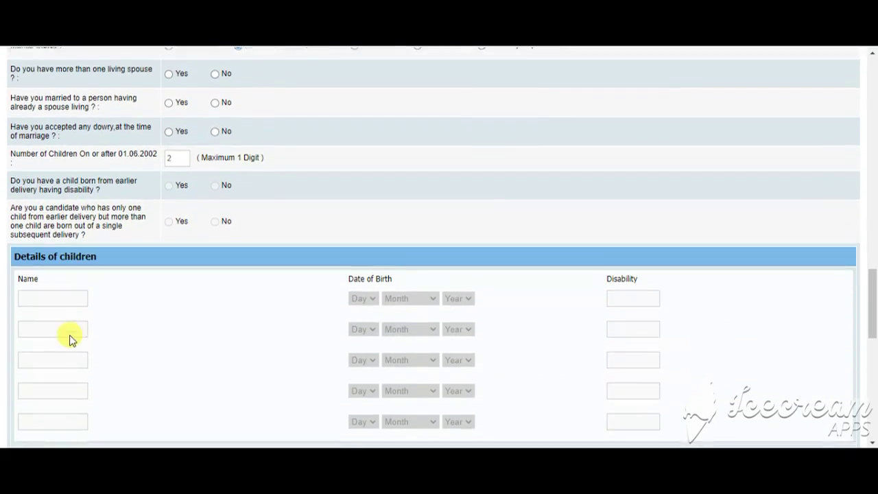
scroll(68, 278, "down", 1)
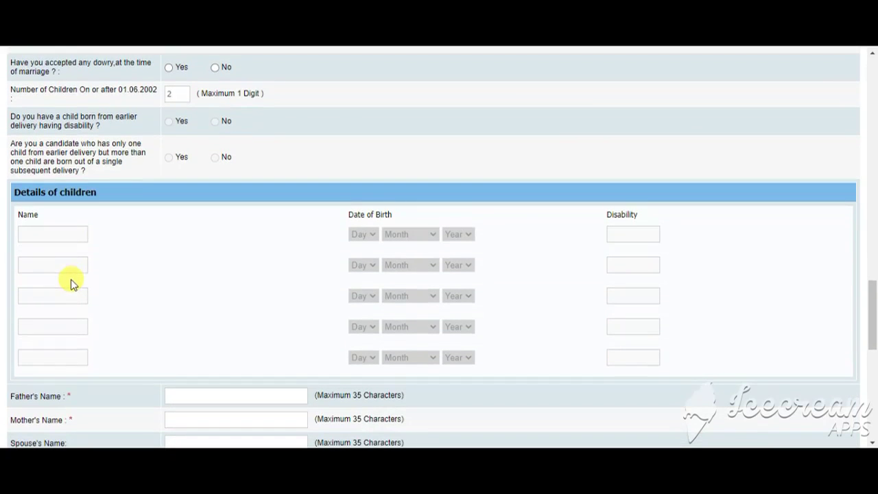
scroll(103, 270, "down", 1)
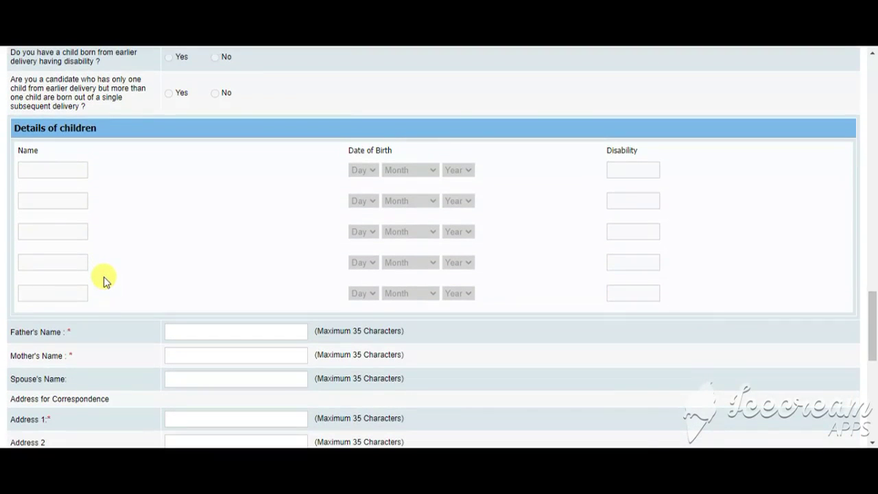
scroll(105, 280, "up", 3)
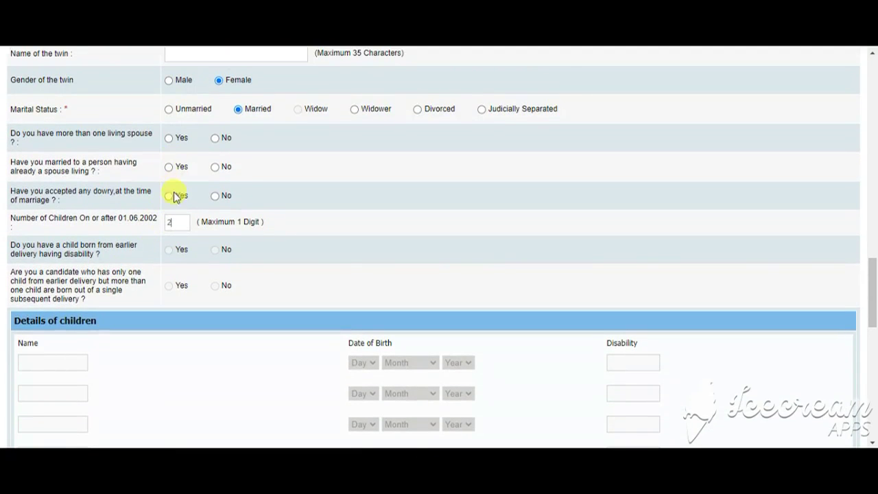
scroll(176, 204, "down", 3)
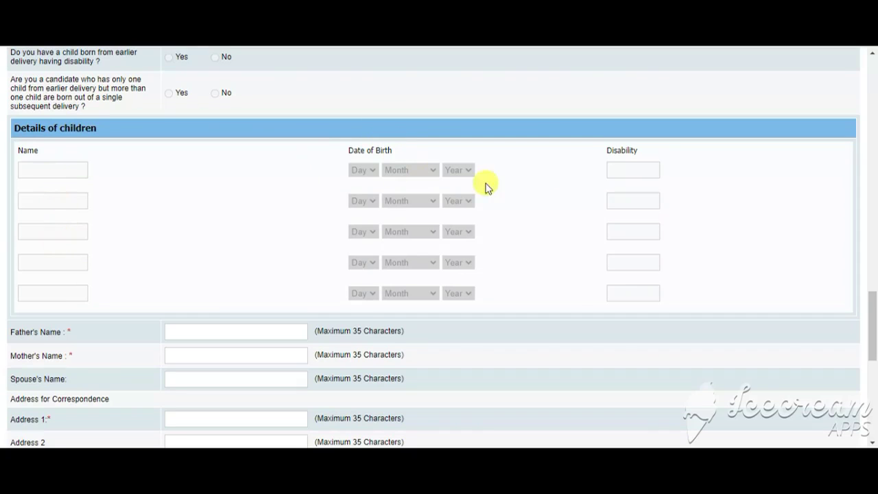
scroll(85, 267, "down", 1)
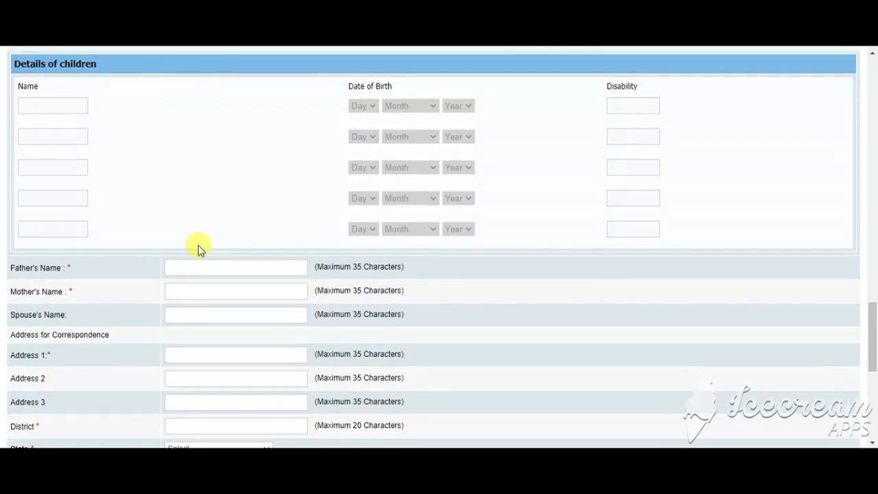
left_click(196, 266)
left_click(190, 293)
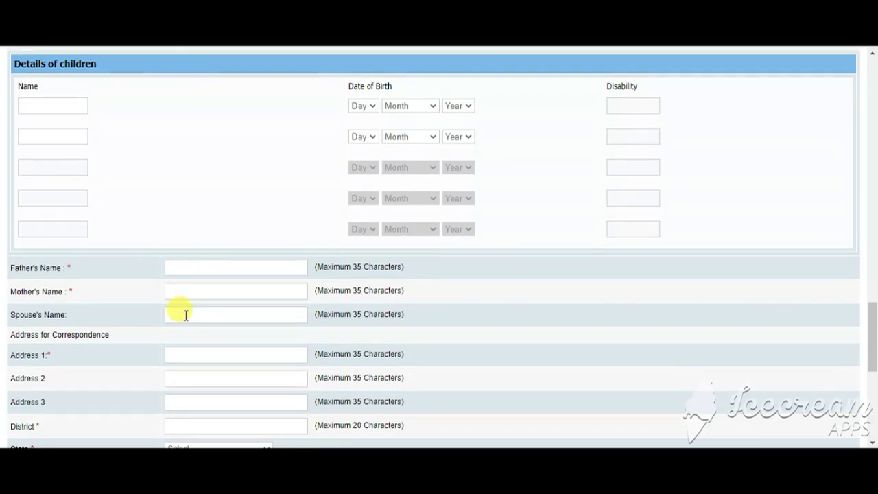
key("Tab")
scroll(201, 339, "down", 2)
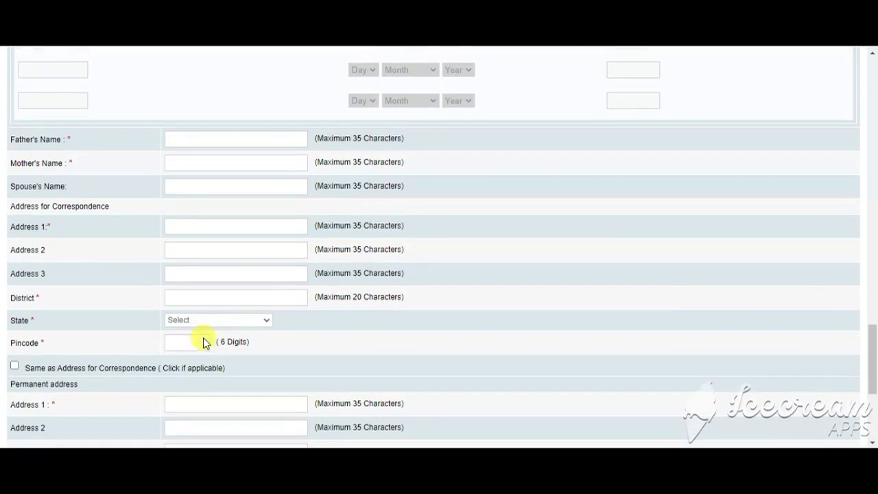
- Check the state options and pincode fields of the correspondence and permanent addresses
left_click(197, 321)
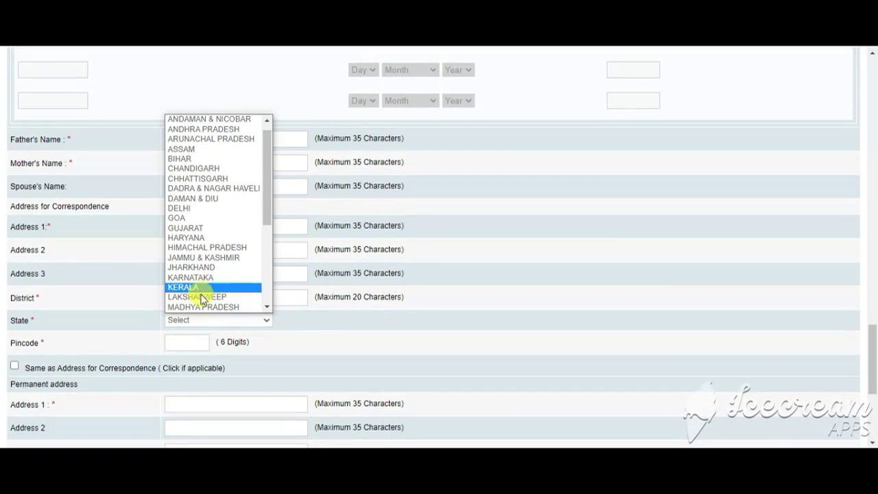
left_click(193, 349)
scroll(202, 339, "down", 1)
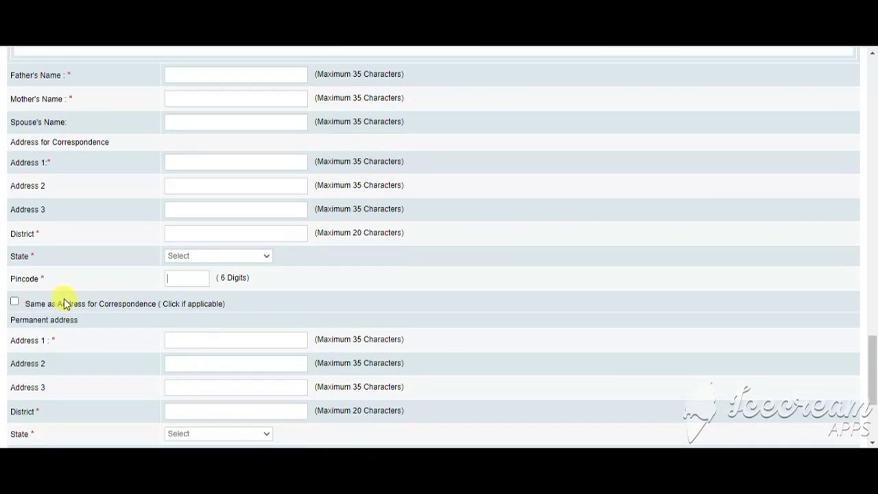
scroll(64, 302, "down", 2)
left_click(180, 305)
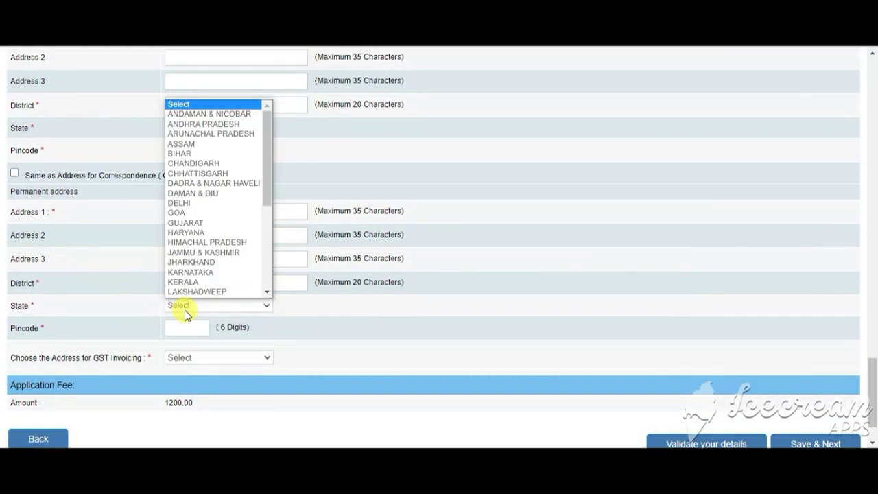
left_click(281, 336)
- Choose Communication Address for GST invoicing and validate the entered details
scroll(203, 366, "down", 1)
left_click(214, 302)
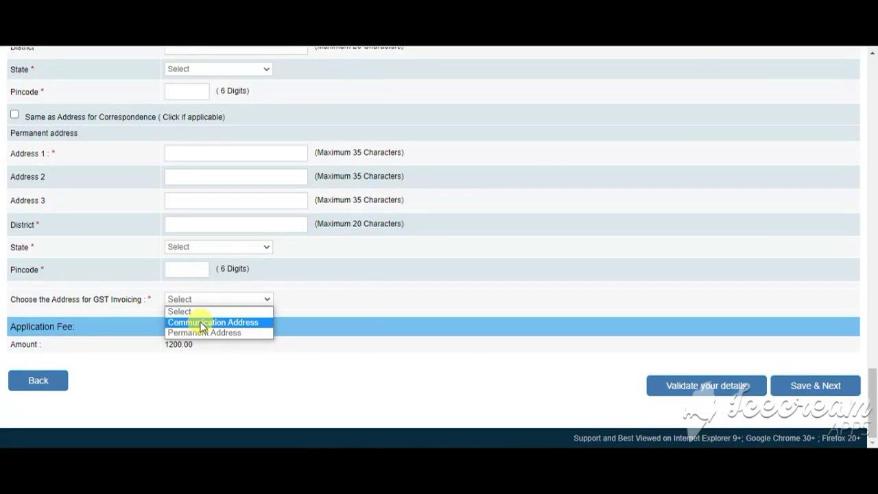
left_click(205, 322)
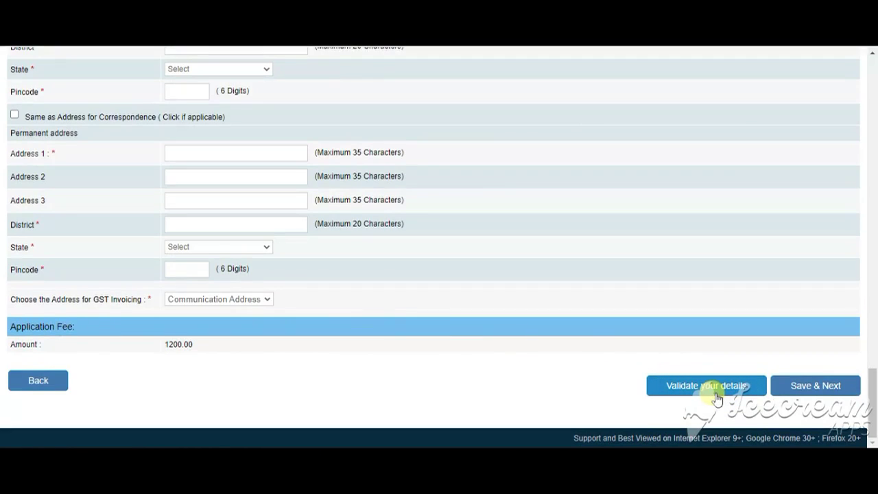
left_click(663, 391)
- Go to the Qualification / Experience / Languages section and set the graduation stream to Arts
scroll(547, 364, "up", 10)
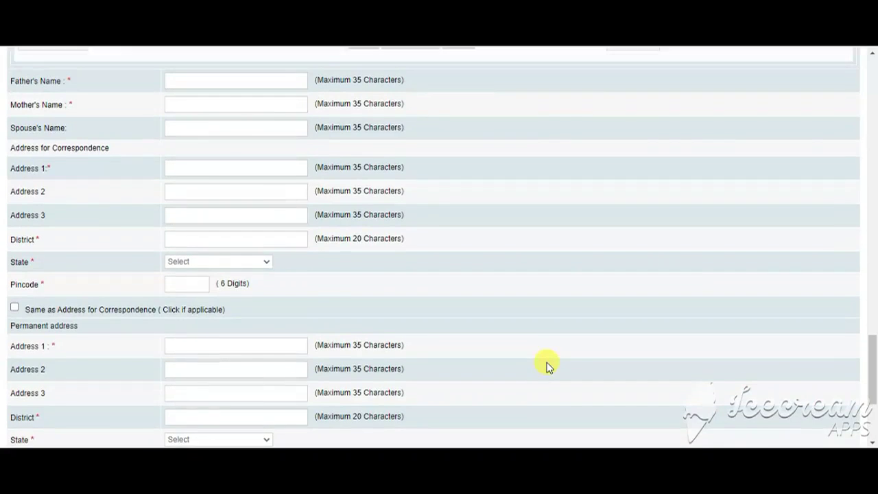
scroll(297, 313, "up", 15)
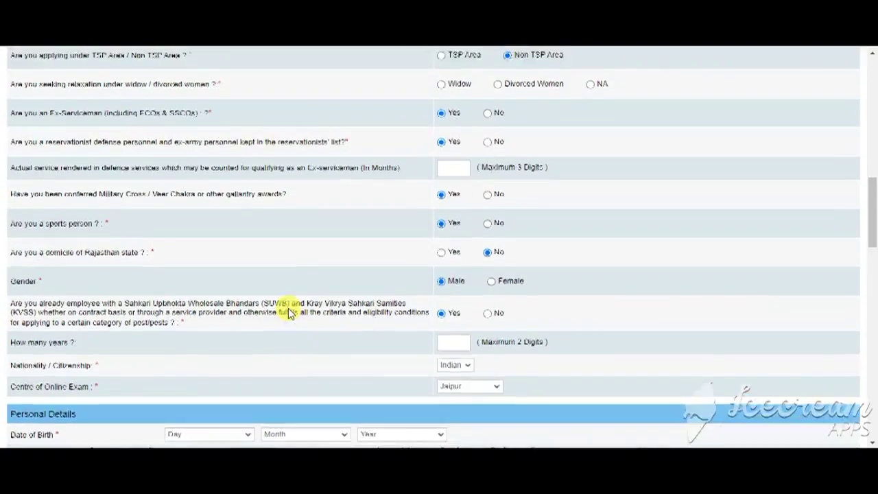
scroll(287, 306, "up", 5)
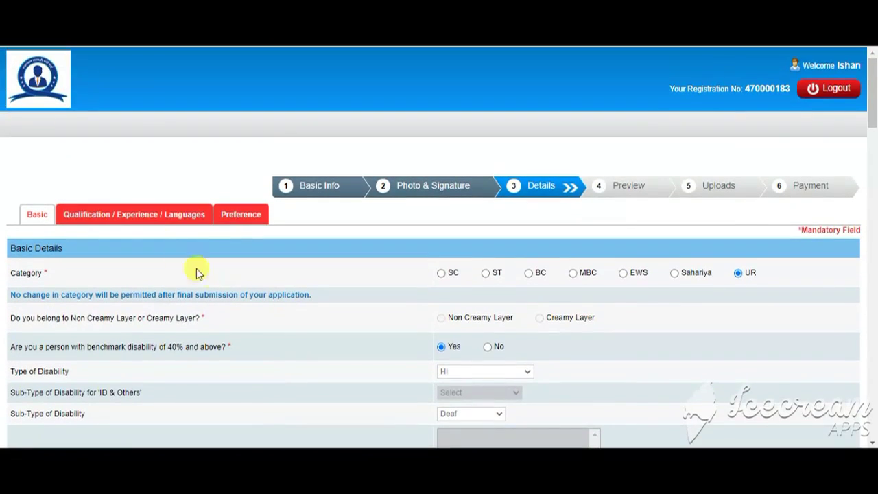
left_click(180, 219)
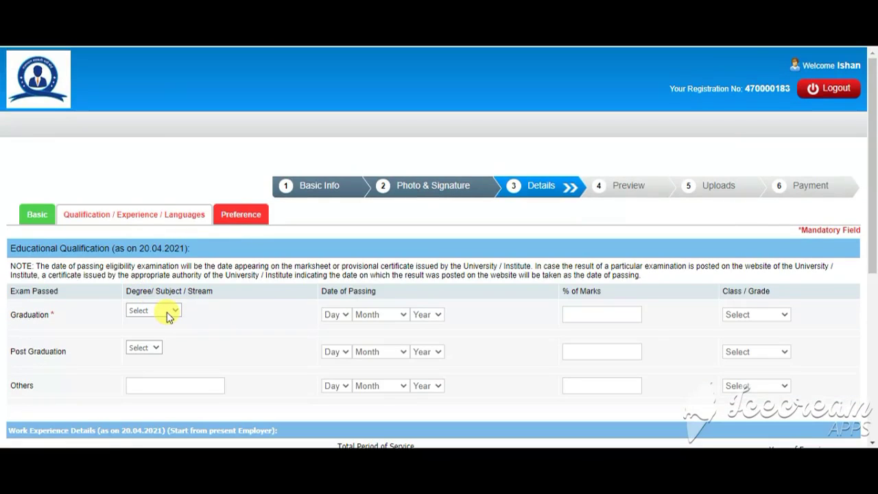
left_click(170, 312)
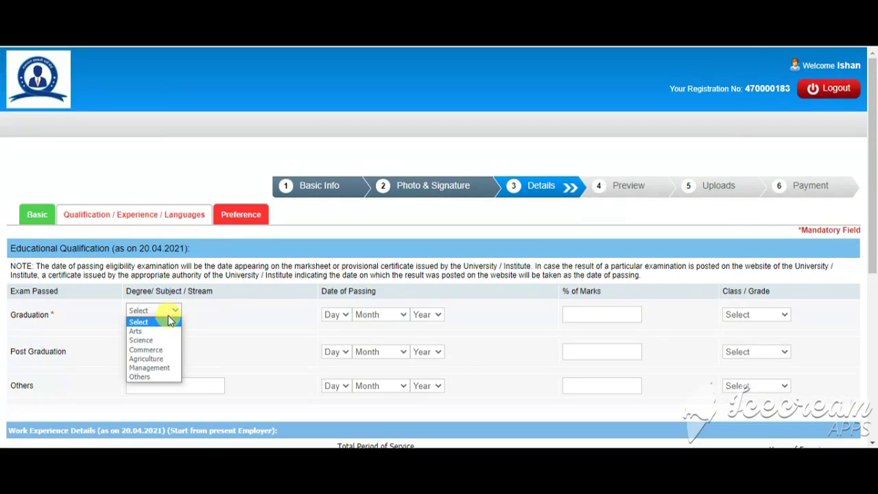
left_click(137, 333)
- Check the graduation date of passing options and set the graduation class to First Class
left_click(334, 314)
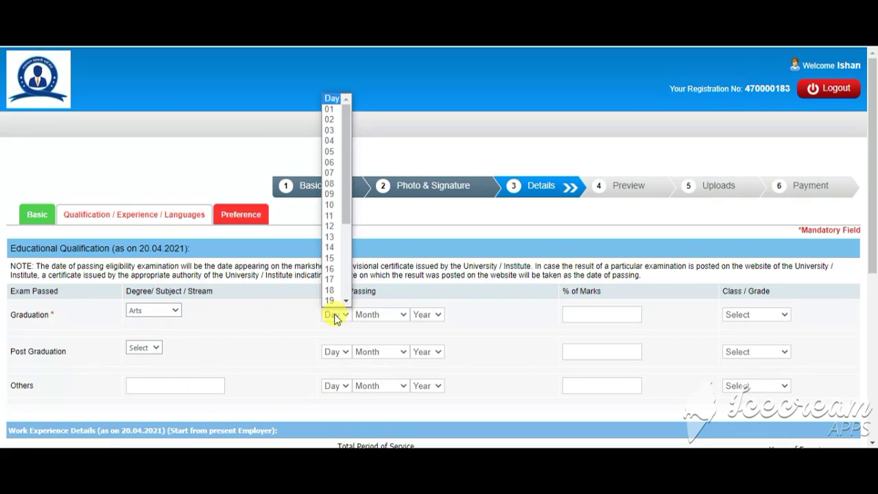
left_click(352, 314)
left_click(419, 315)
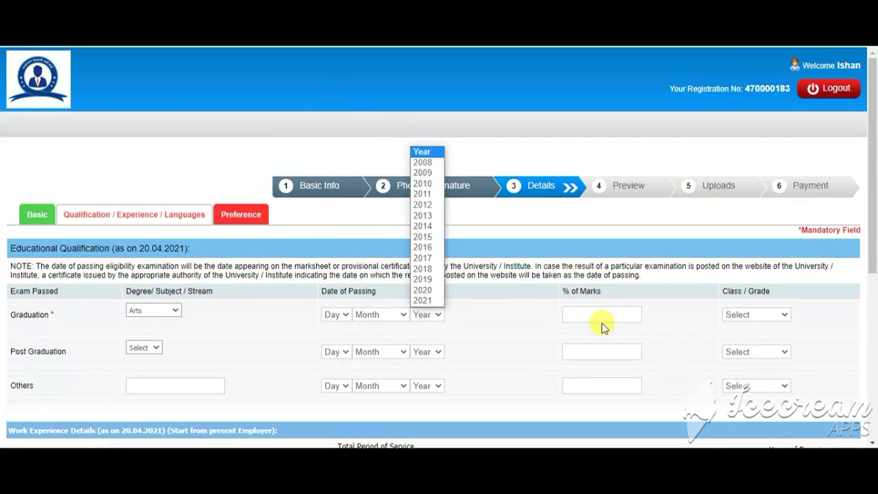
left_click(767, 302)
left_click(784, 314)
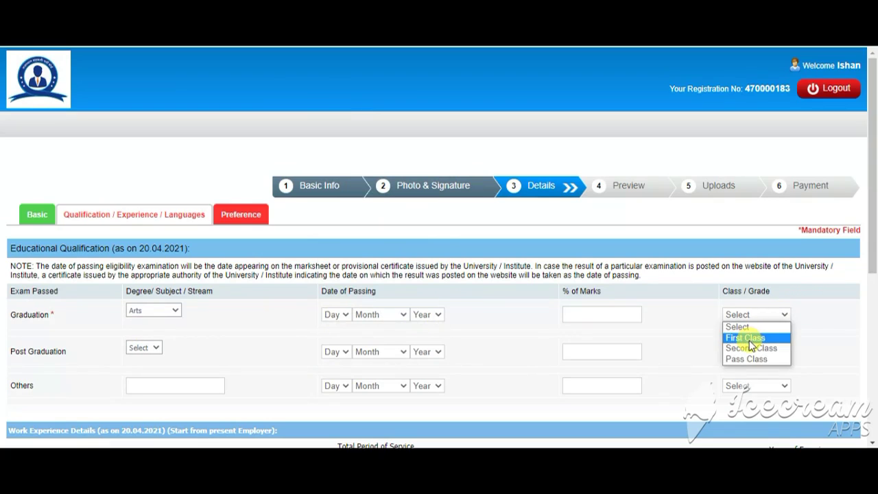
left_click(749, 336)
- Check the Post Graduation row's options for stream, date of passing and class, along with its marks field
scroll(127, 302, "down", 1)
left_click(142, 283)
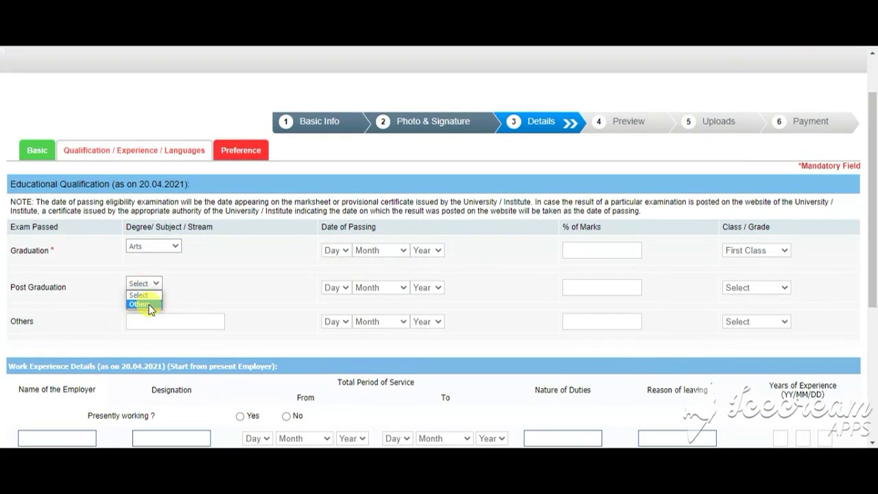
left_click(191, 292)
left_click(346, 286)
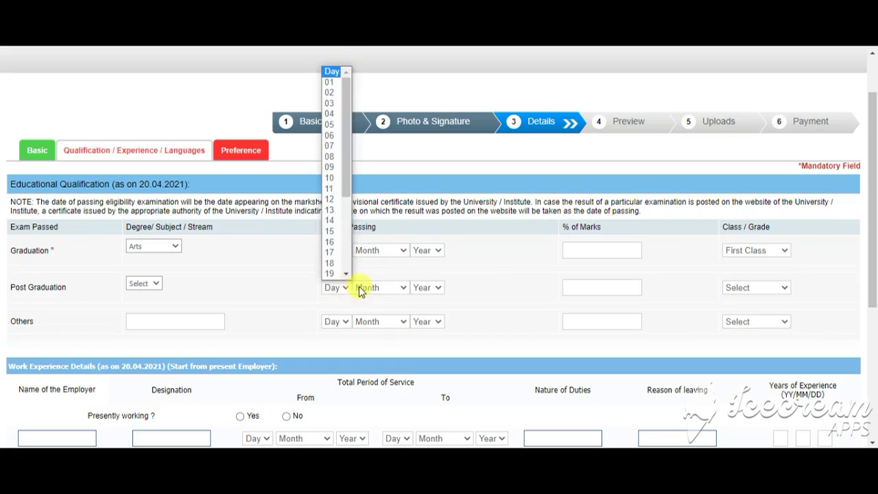
left_click(403, 291)
left_click(436, 288)
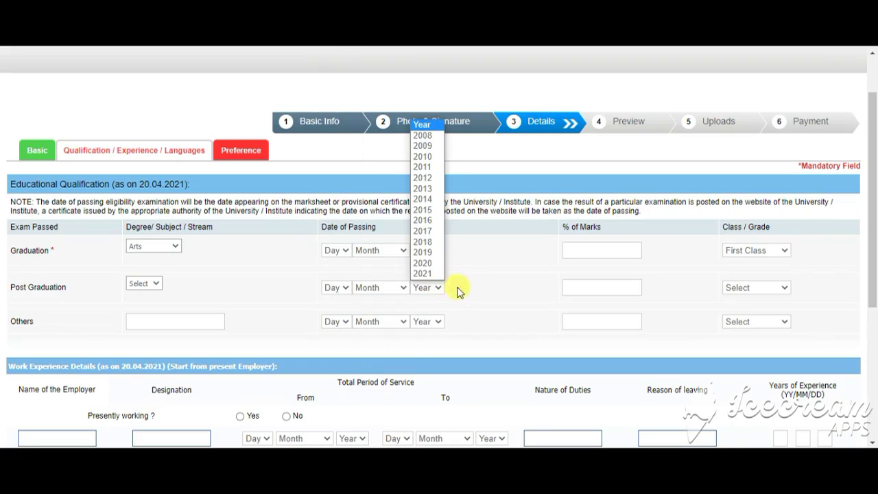
left_click(607, 288)
left_click(772, 287)
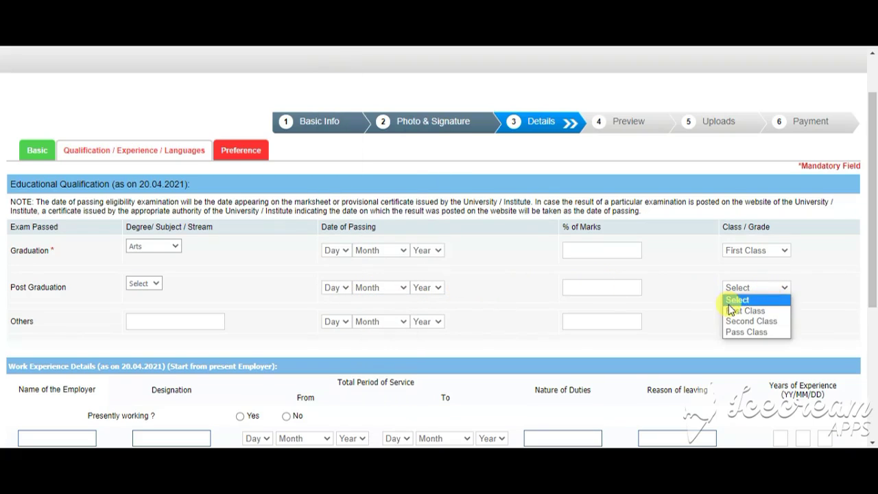
- Set Presently working to No in the work experience details, after checking the Yes option
scroll(554, 290, "down", 1)
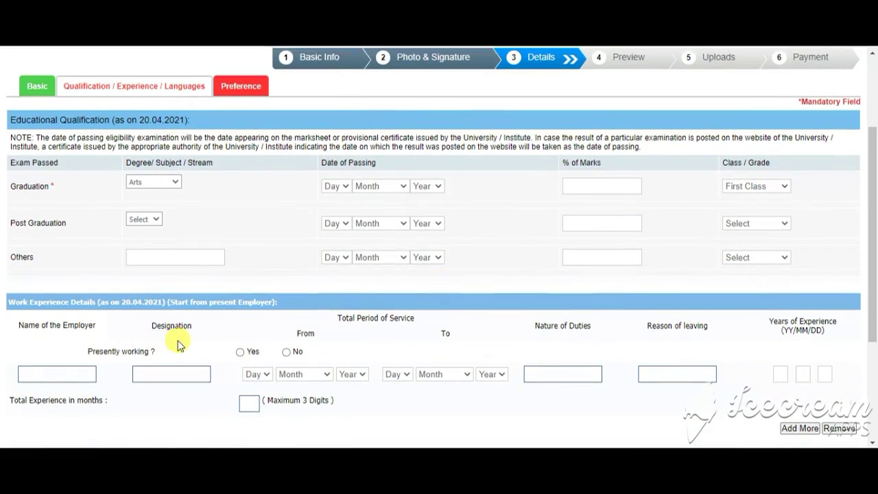
left_click(239, 354)
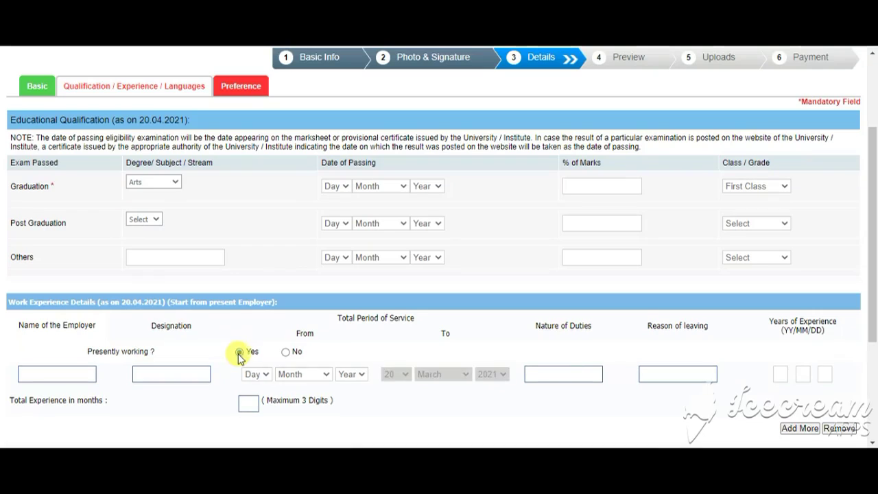
left_click(285, 351)
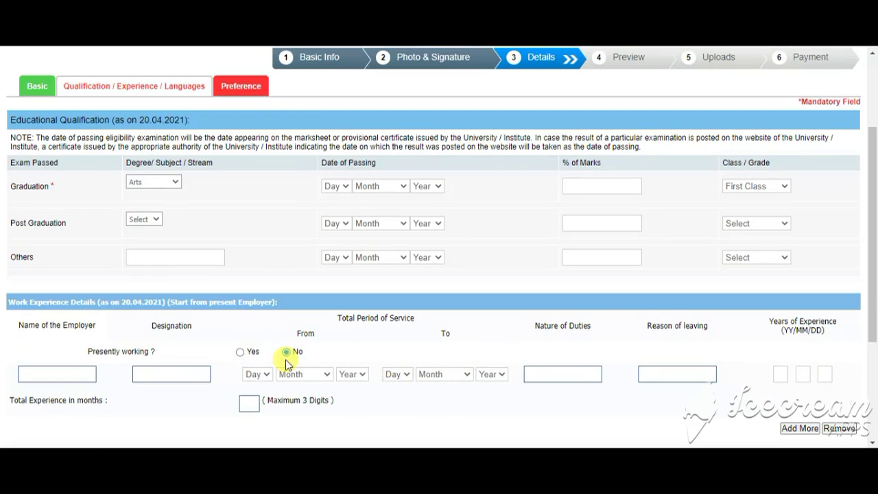
- Review the Languages Known fields, the options for validating and saving, and the educational qualification and work experience entries
scroll(268, 370, "down", 2)
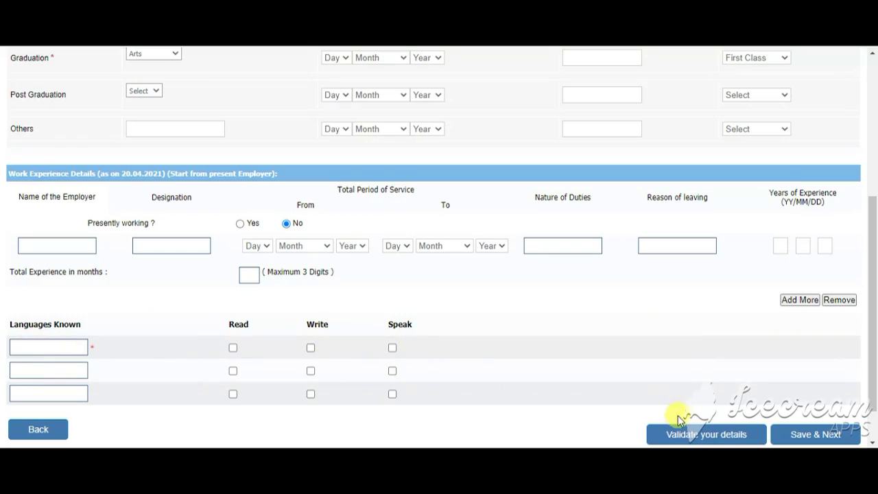
left_click(700, 439)
left_click(813, 440)
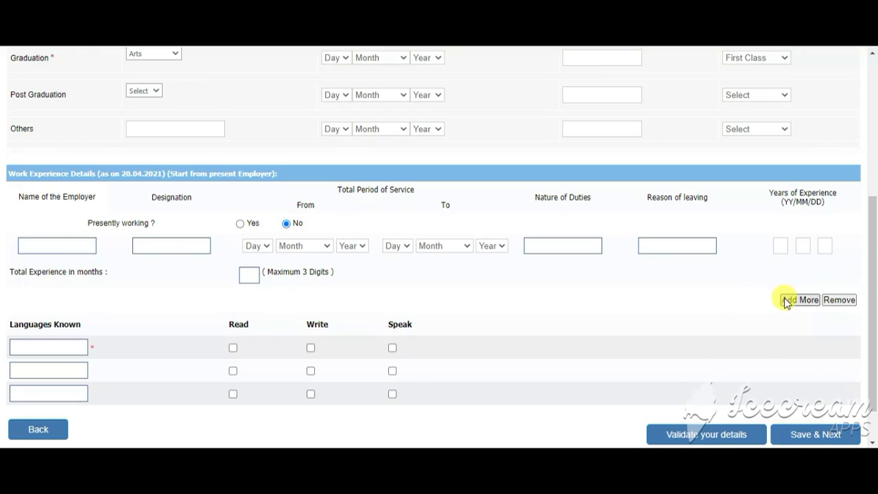
scroll(158, 268, "up", 3)
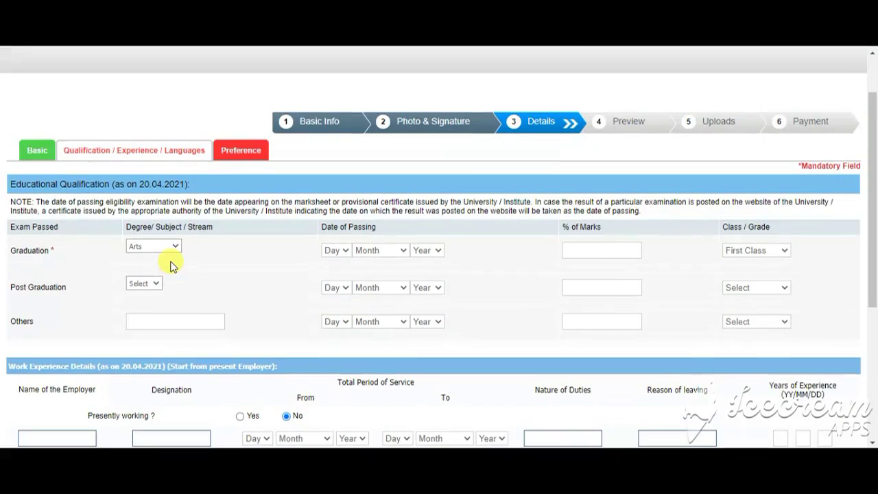
scroll(192, 251, "down", 1)
scroll(563, 138, "up", 1)
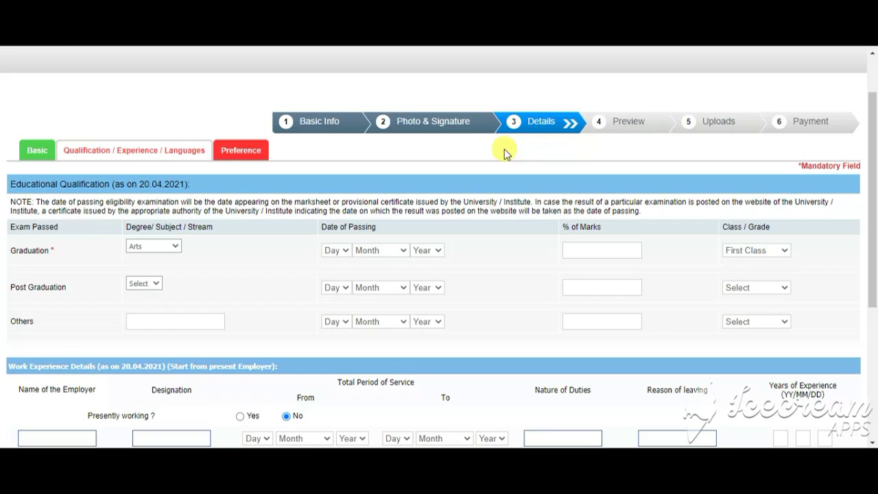
scroll(286, 199, "up", 1)
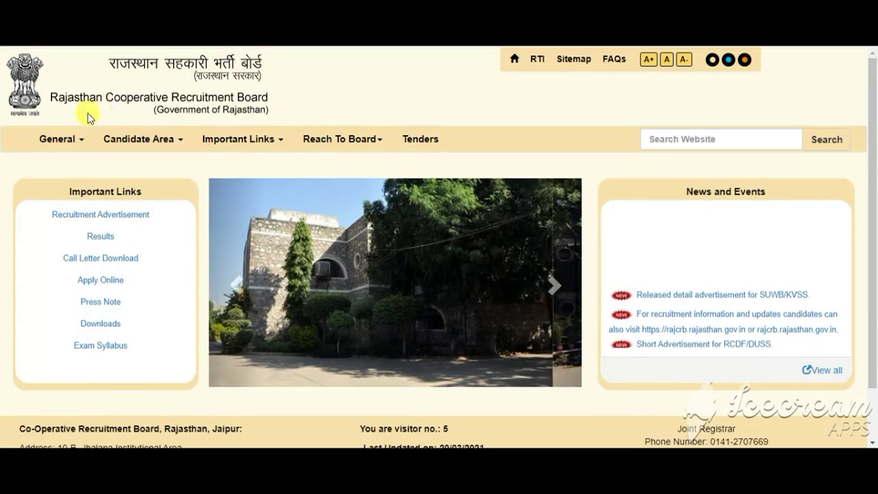
left_click(55, 140)
left_click(198, 112)
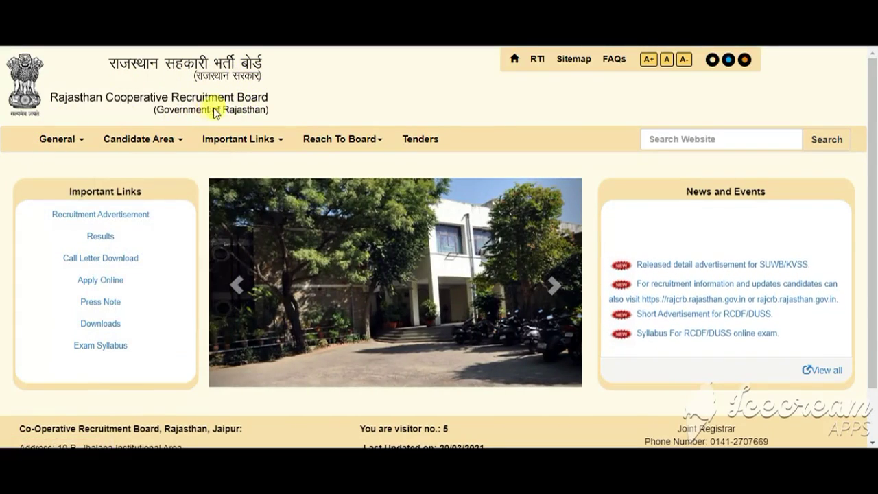